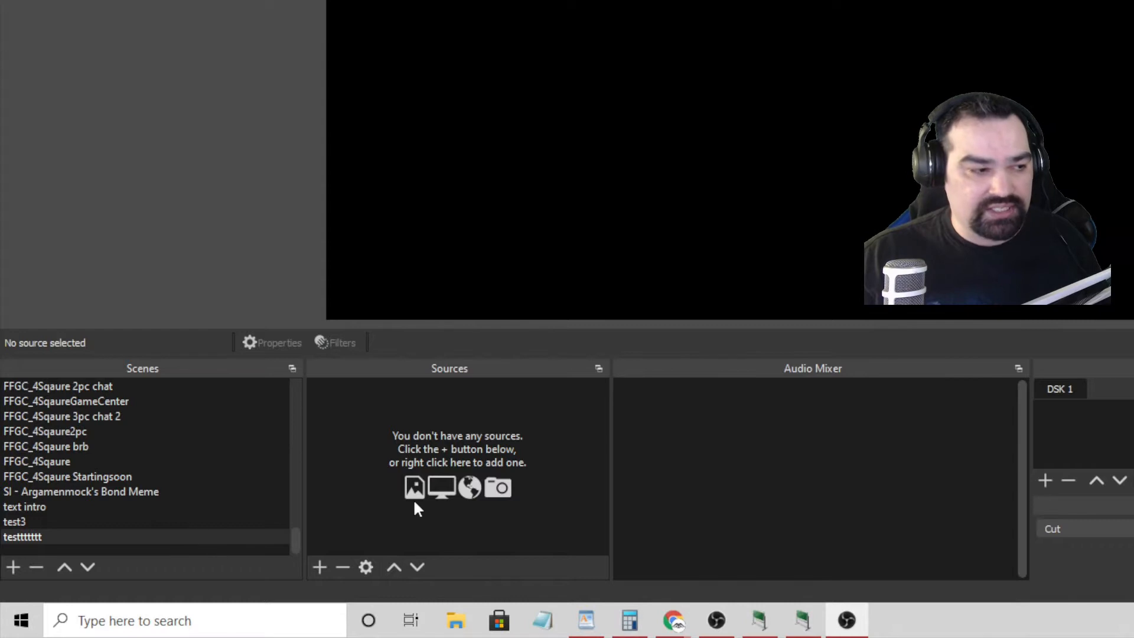
- Add the existing media source swingdisplay to the empty scene
{"action": "left_click", "coordinate": [389, 423]}
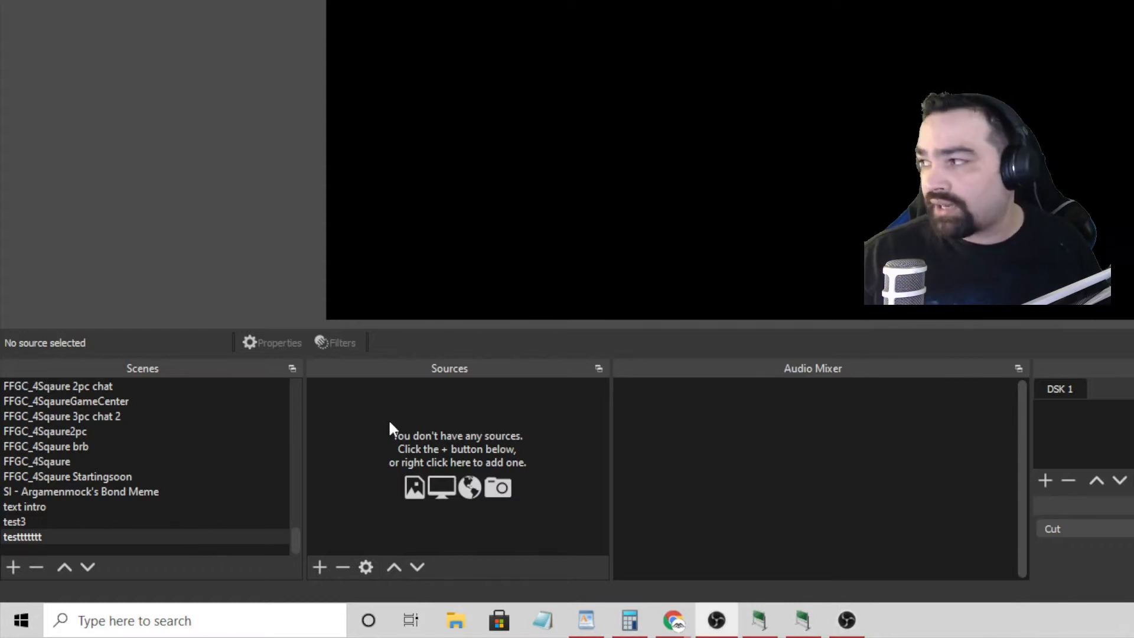
{"action": "left_click", "coordinate": [319, 567]}
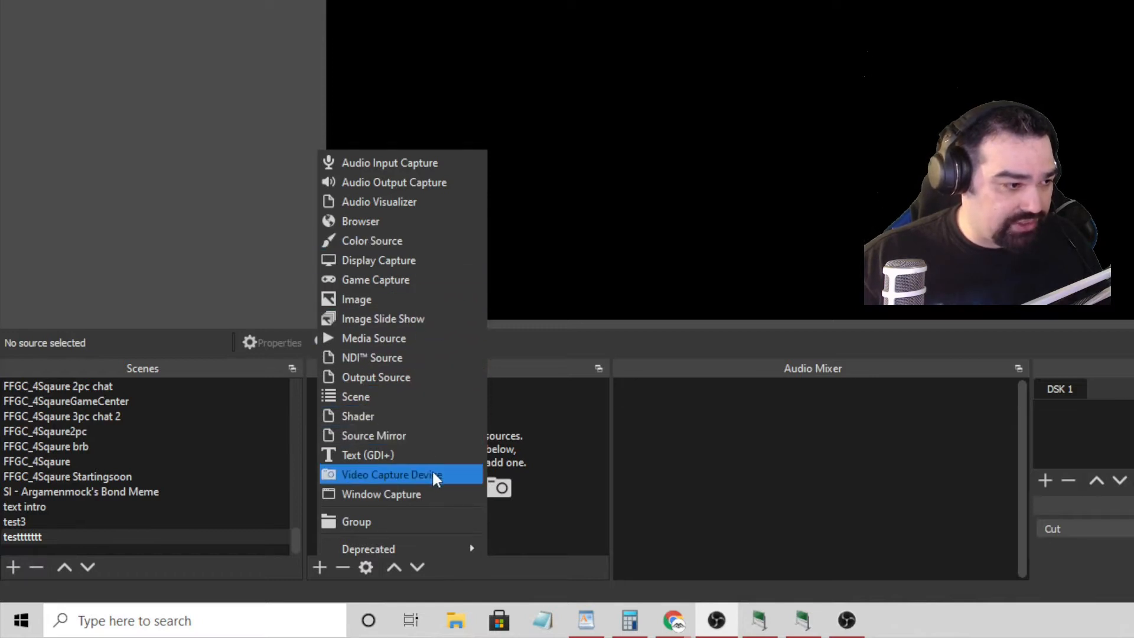
{"action": "left_click", "coordinate": [439, 337]}
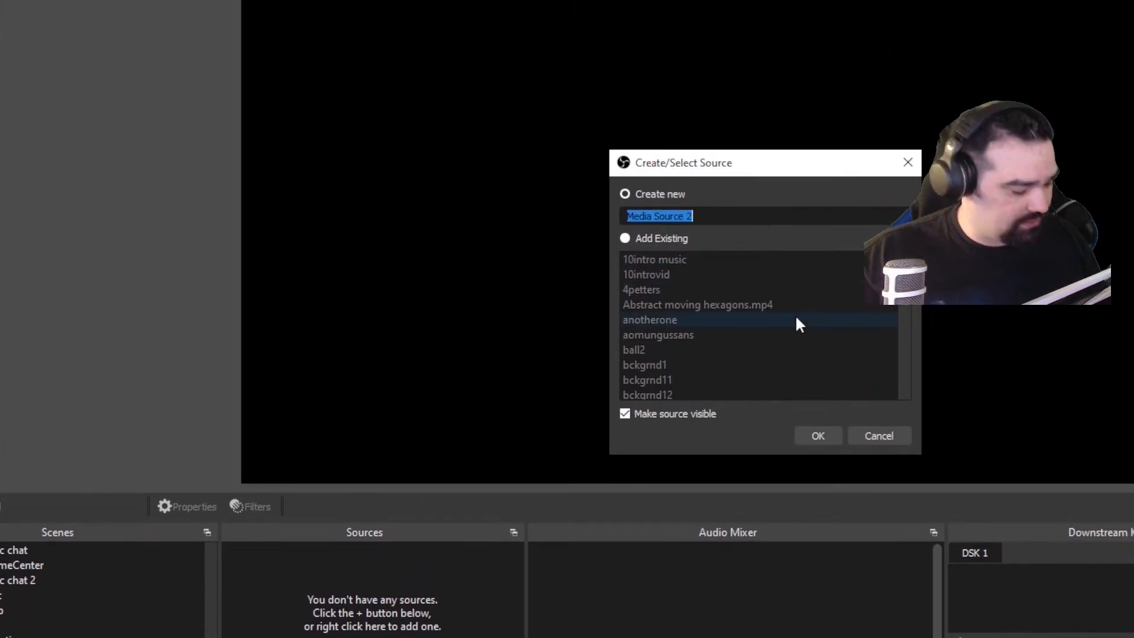
{"action": "left_click", "coordinate": [626, 252]}
{"action": "scroll", "coordinate": [700, 345], "scroll_direction": "down", "scroll_amount": 15}
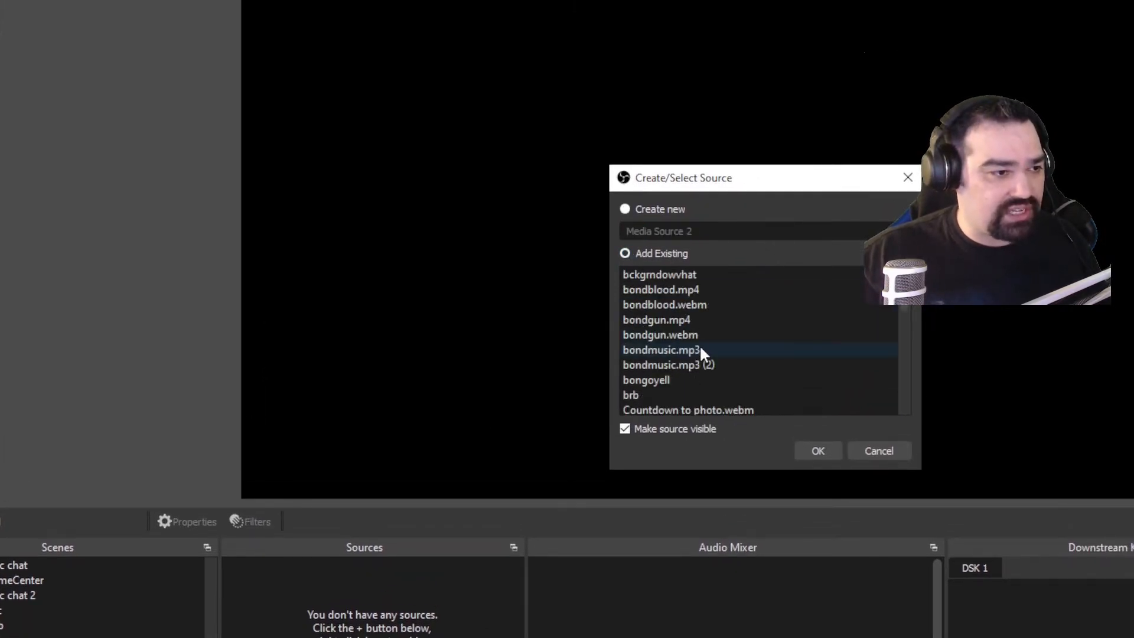
{"action": "scroll", "coordinate": [699, 348], "scroll_direction": "up", "scroll_amount": 3}
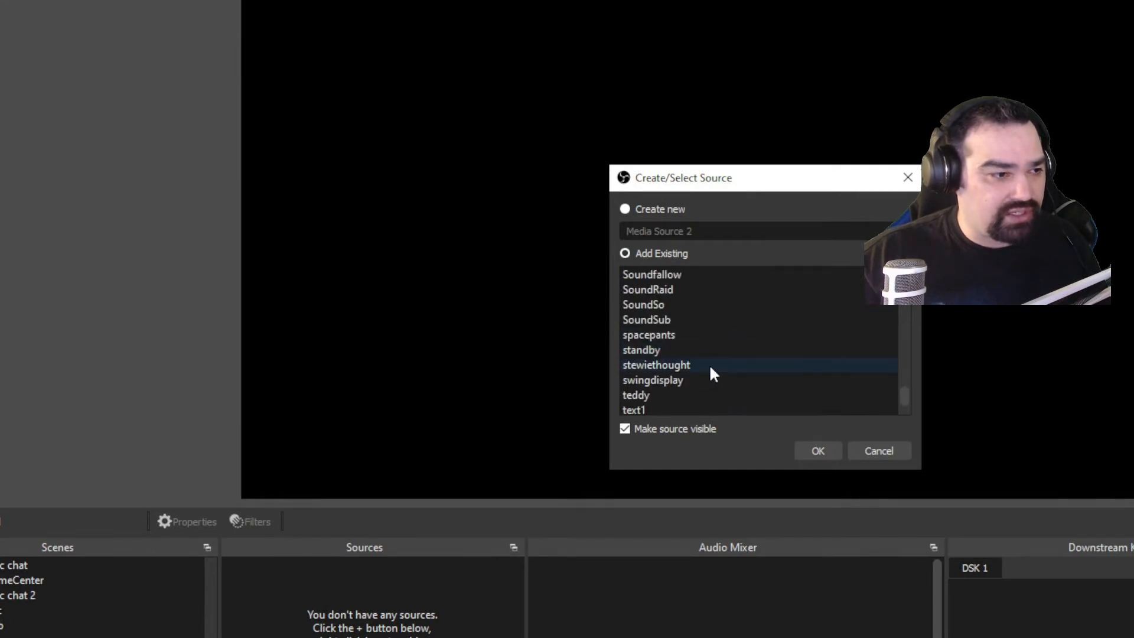
{"action": "left_click", "coordinate": [711, 381]}
{"action": "left_click", "coordinate": [817, 409]}
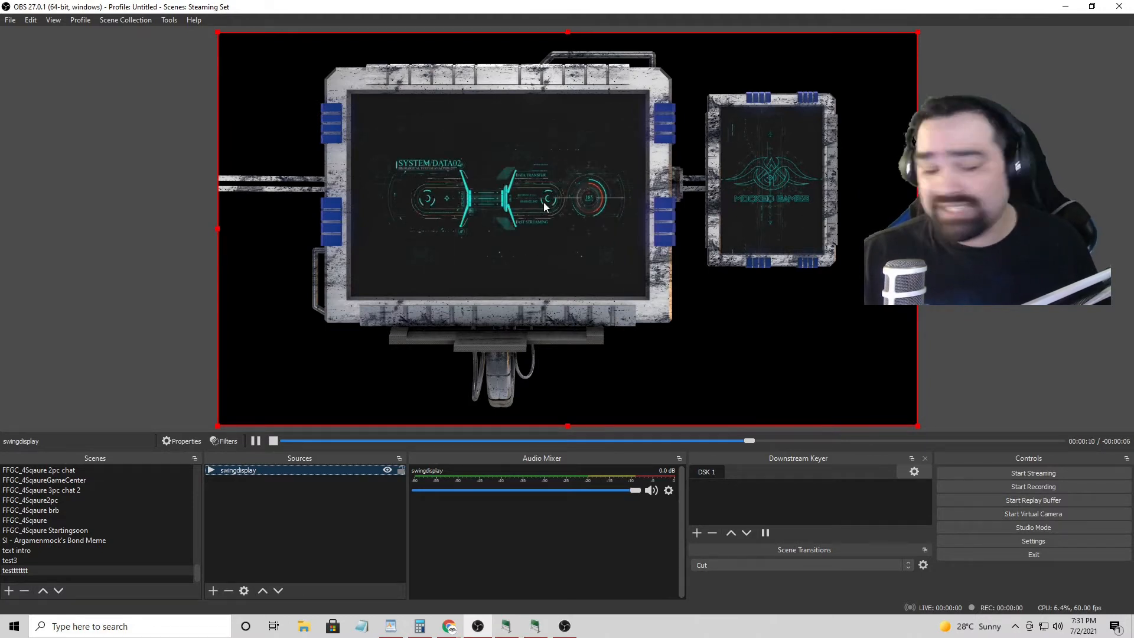
- Set the swingdisplay source's bounding box type to Stretch to bounds in its transform settings
{"action": "right_click", "coordinate": [543, 201]}
{"action": "mouse_move", "coordinate": [590, 262]}
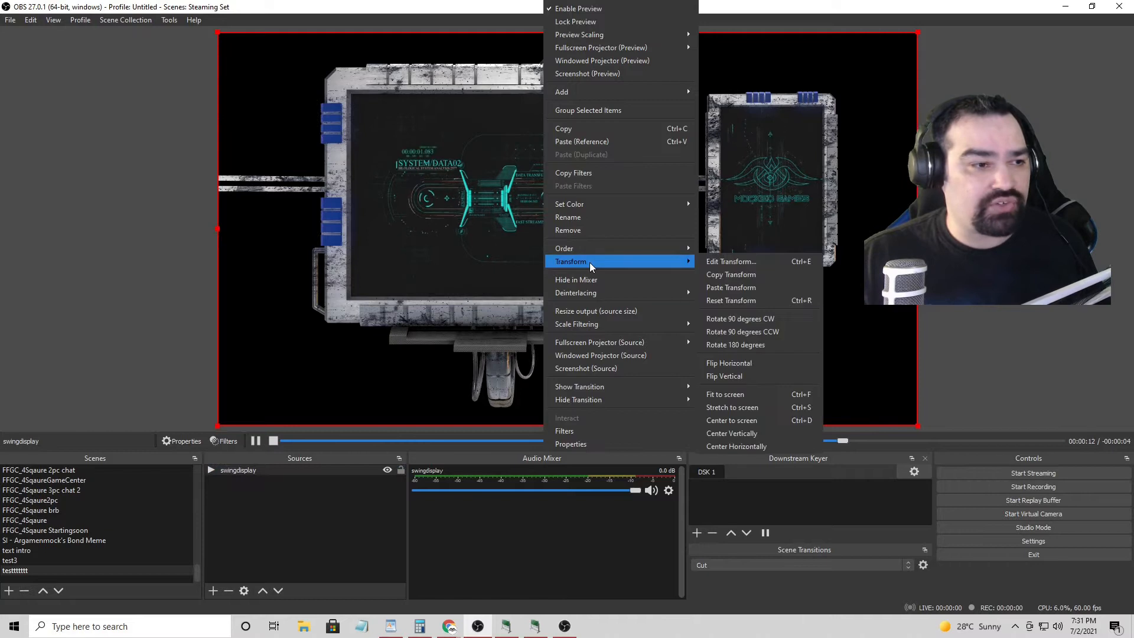
{"action": "left_click", "coordinate": [742, 262]}
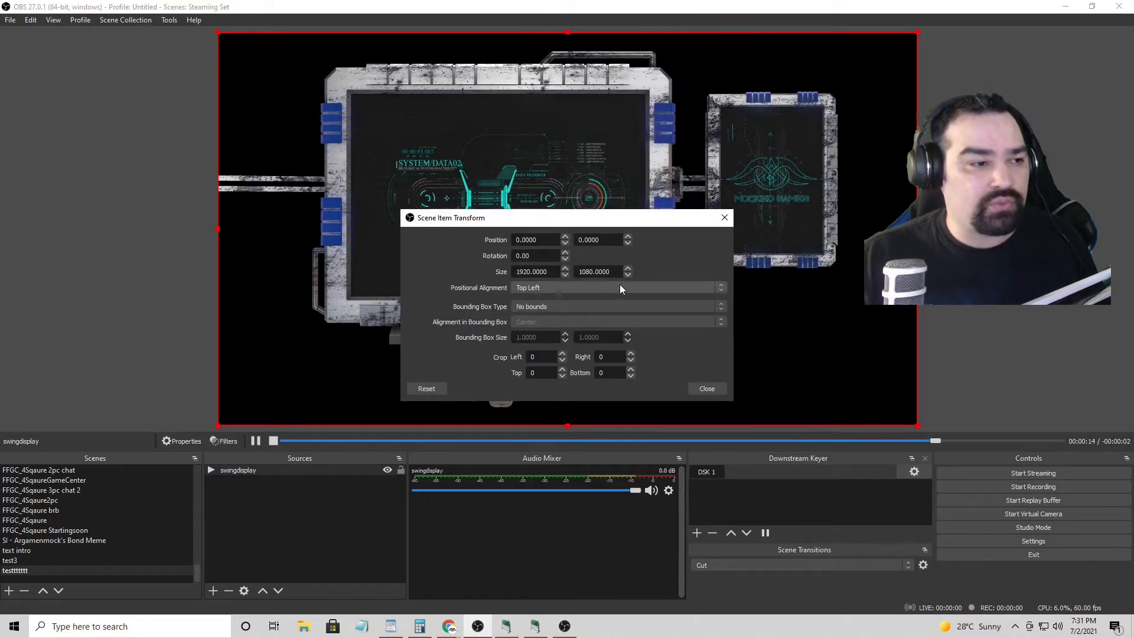
{"action": "left_click", "coordinate": [603, 308]}
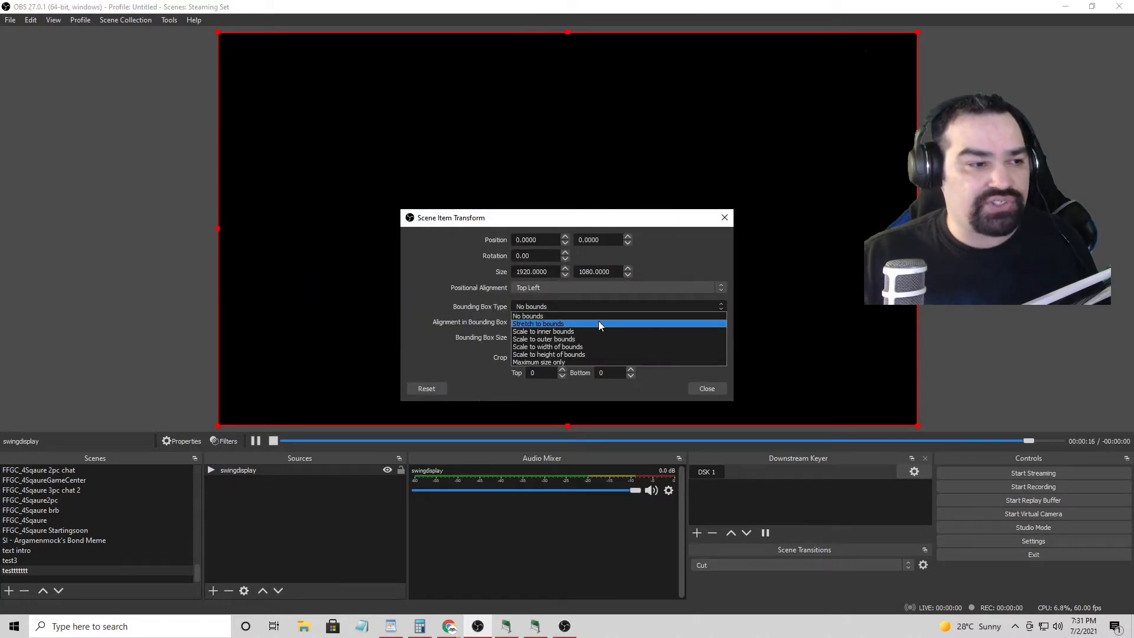
{"action": "left_click", "coordinate": [598, 323]}
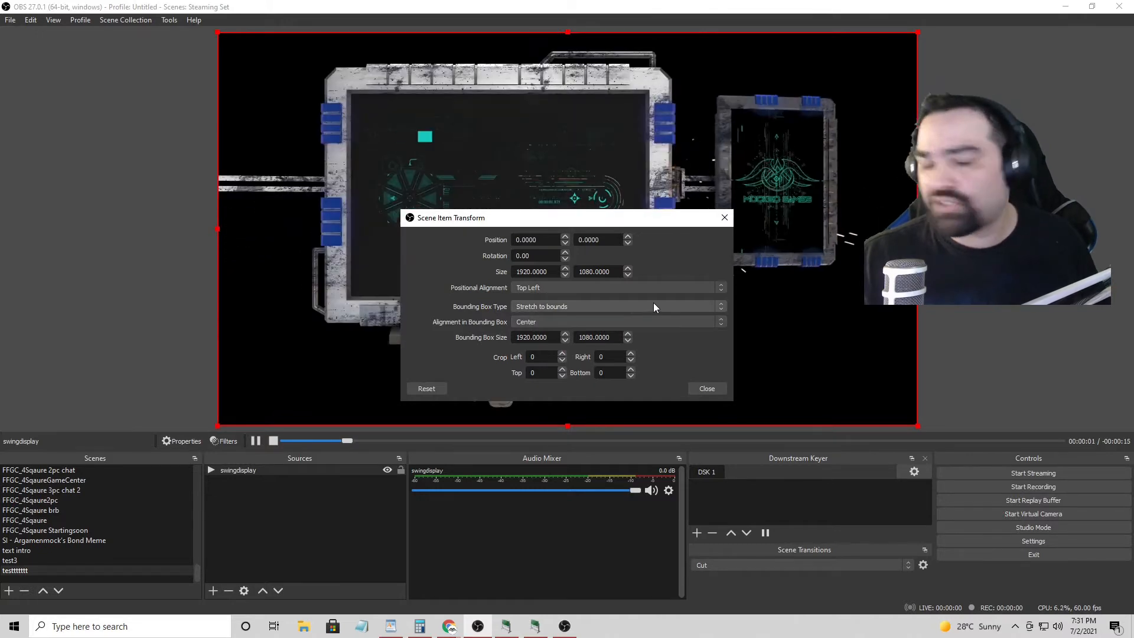
{"action": "left_click", "coordinate": [716, 387]}
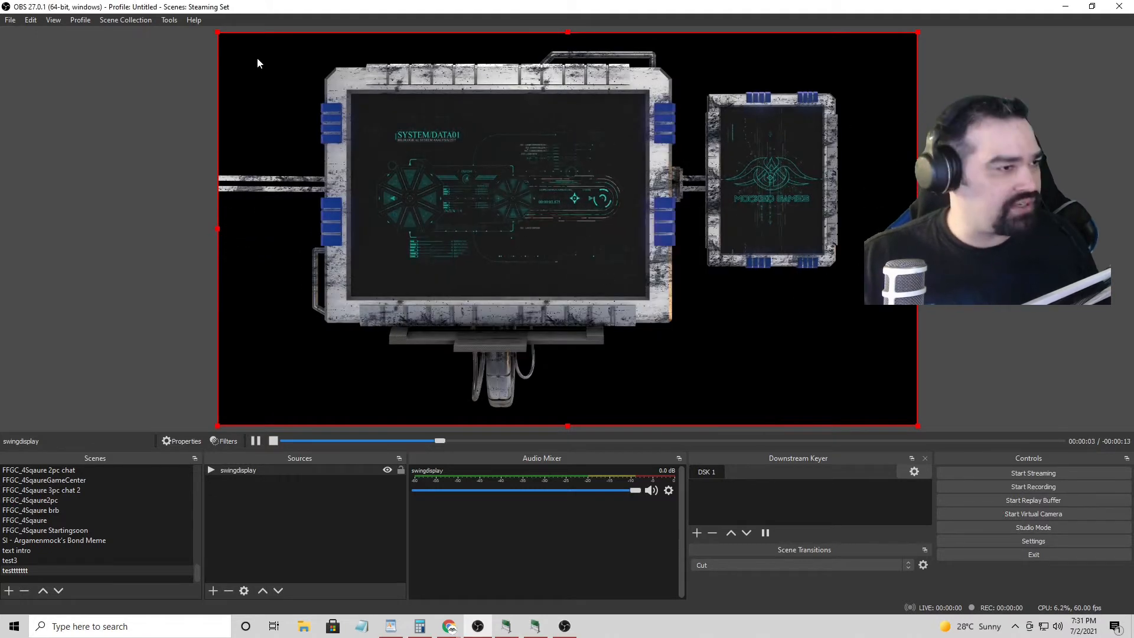
- Enlarge and reposition swingdisplay in the preview so its large inner monitor screen fills the canvas
{"action": "left_click_drag", "start_coordinate": [217, 33], "coordinate": [0, 0]}
{"action": "left_click_drag", "start_coordinate": [495, 204], "coordinate": [441, 116]}
{"action": "left_click_drag", "start_coordinate": [862, 336], "coordinate": [1133, 614]}
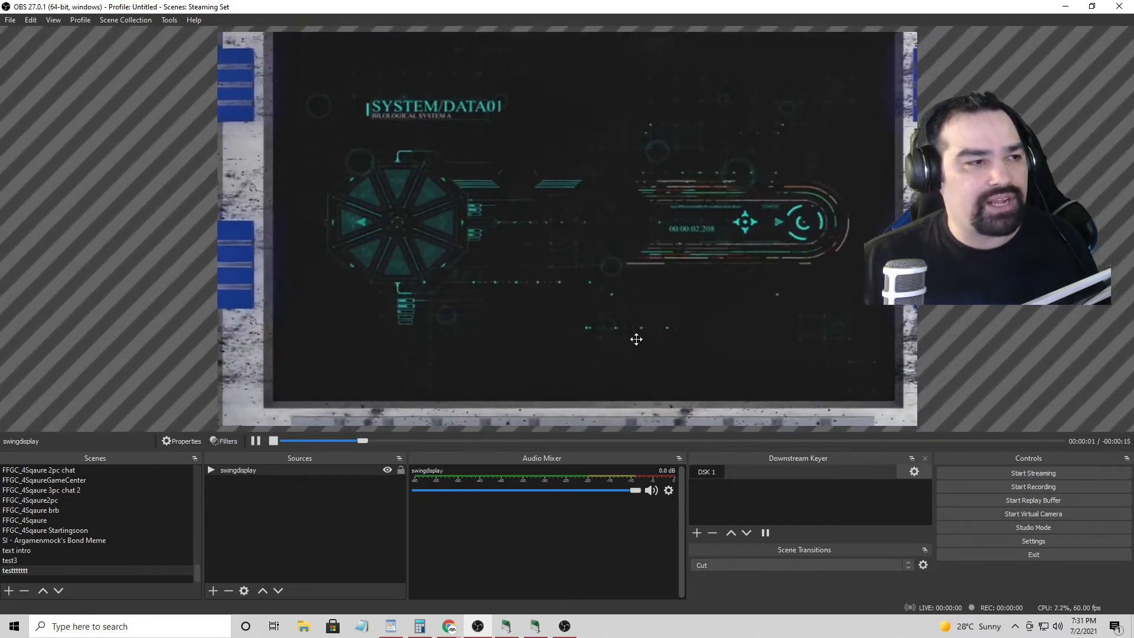
{"action": "left_click_drag", "start_coordinate": [636, 339], "coordinate": [757, 225]}
{"action": "left_click_drag", "start_coordinate": [482, 323], "coordinate": [619, 73]}
{"action": "left_click_drag", "start_coordinate": [249, 252], "coordinate": [162, 344]}
{"action": "left_click_drag", "start_coordinate": [620, 148], "coordinate": [343, 355]}
{"action": "left_click_drag", "start_coordinate": [510, 236], "coordinate": [567, 189]}
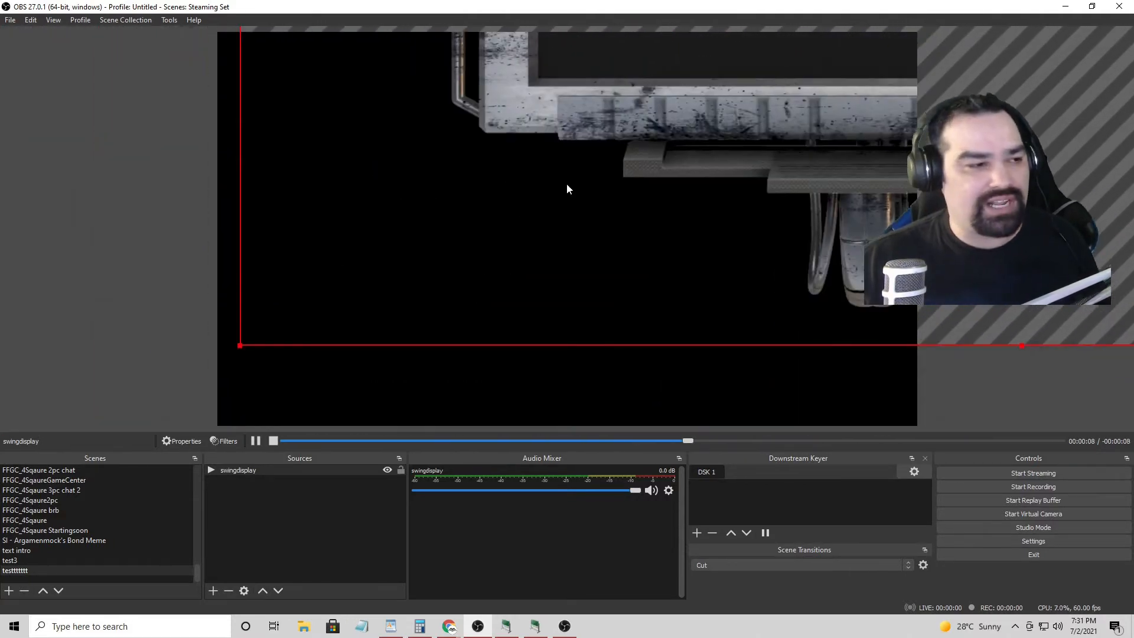
{"action": "left_click_drag", "start_coordinate": [242, 346], "coordinate": [201, 397]}
{"action": "left_click_drag", "start_coordinate": [739, 89], "coordinate": [549, 213]}
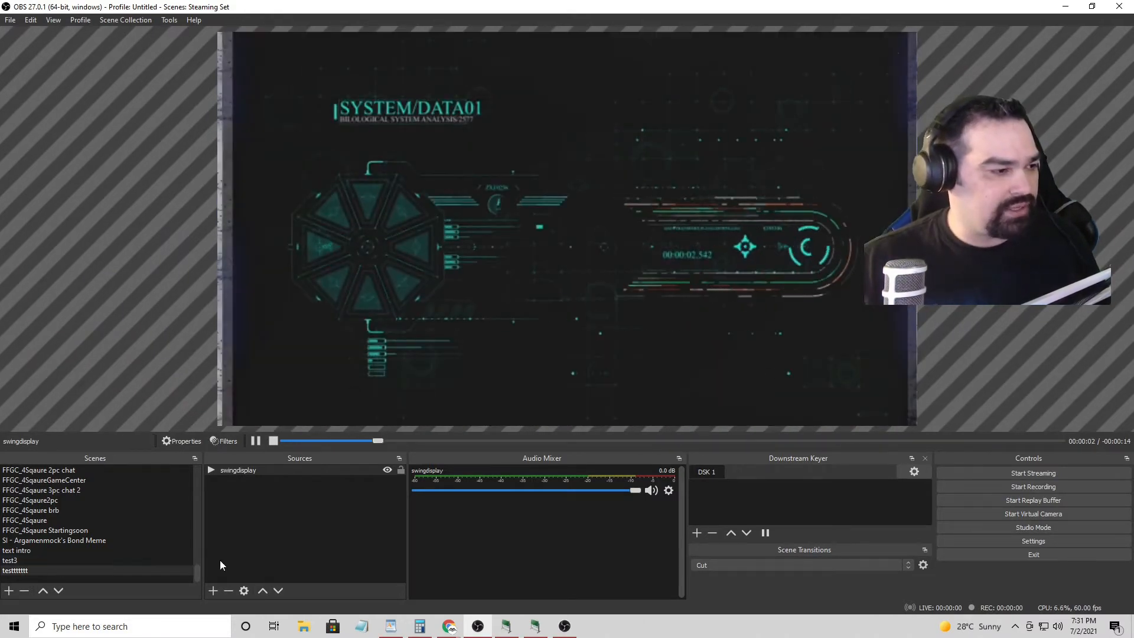
- Hide the swingdisplay source
{"action": "left_click", "coordinate": [213, 591]}
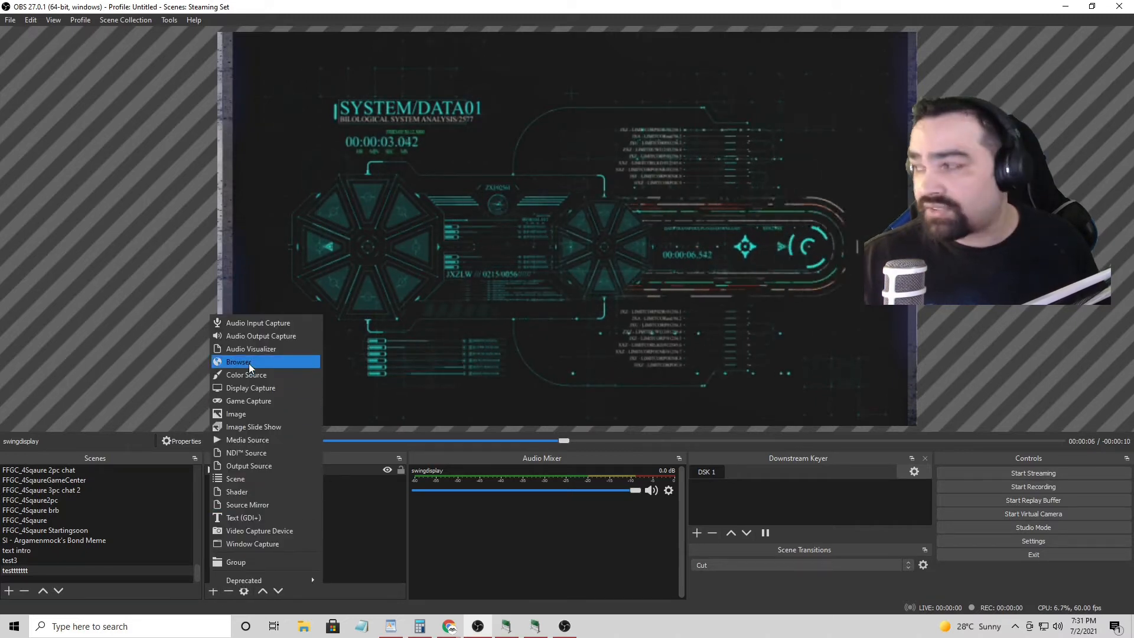
{"action": "left_click", "coordinate": [337, 493]}
{"action": "left_click", "coordinate": [387, 470]}
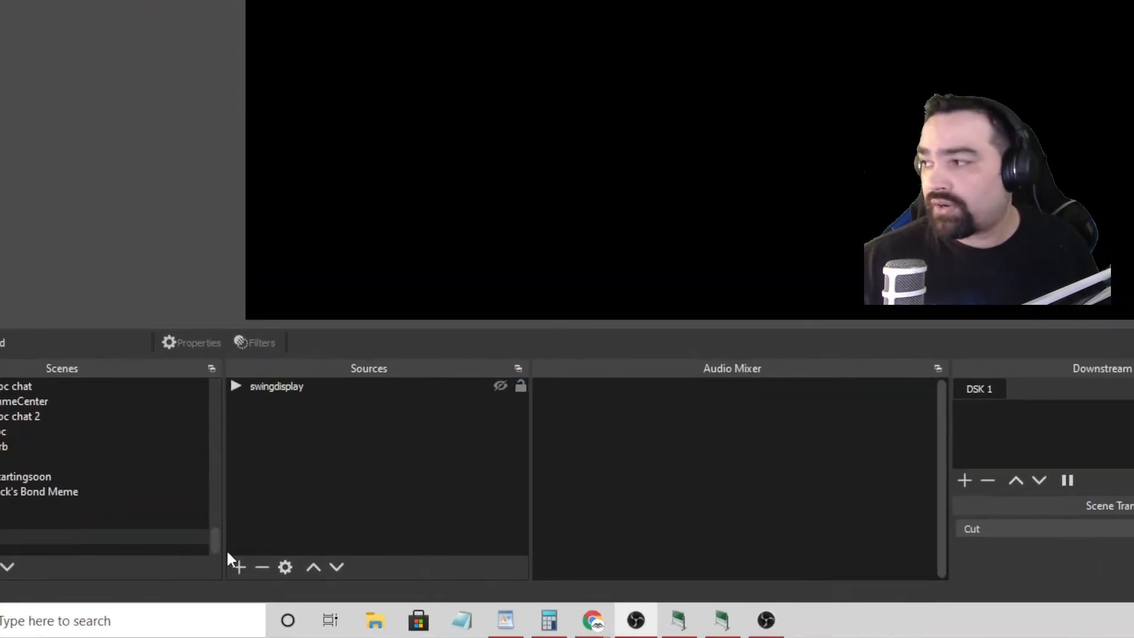
- Add the existing scene Chatting2 as a source and hide it
{"action": "left_click", "coordinate": [240, 566]}
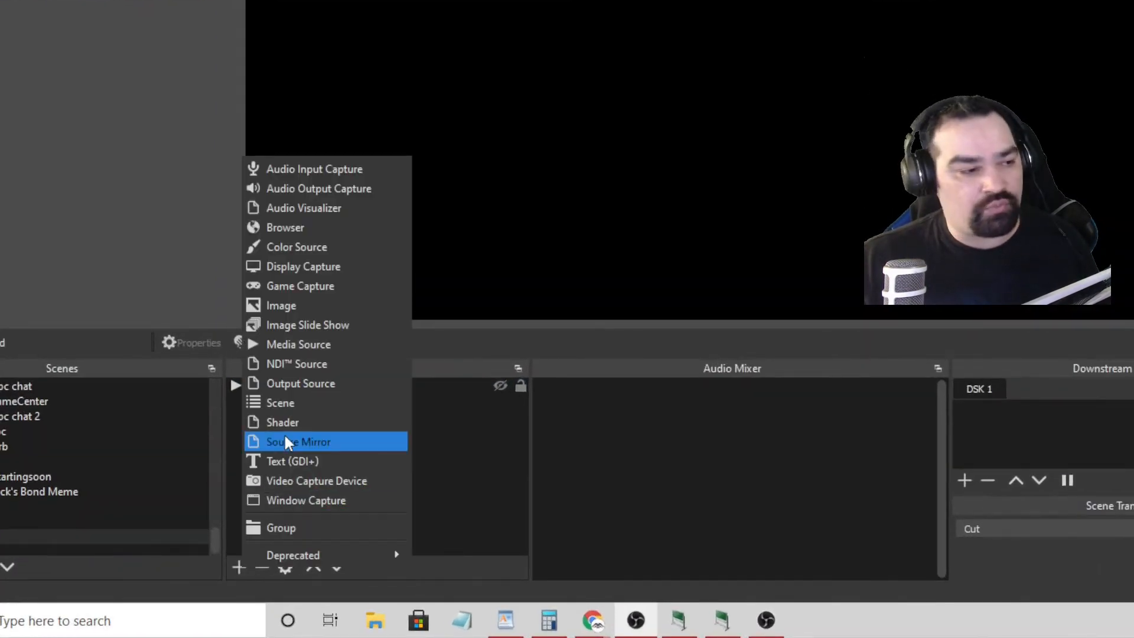
{"action": "left_click", "coordinate": [293, 404]}
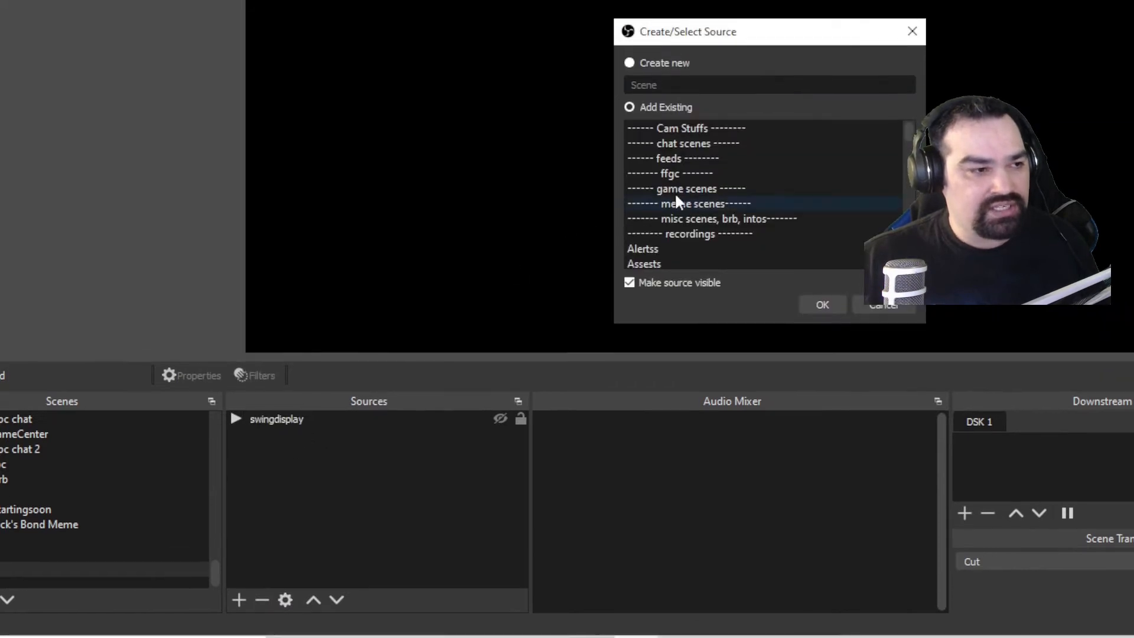
{"action": "scroll", "coordinate": [738, 186], "scroll_direction": "down", "scroll_amount": 4}
{"action": "left_click", "coordinate": [729, 203]}
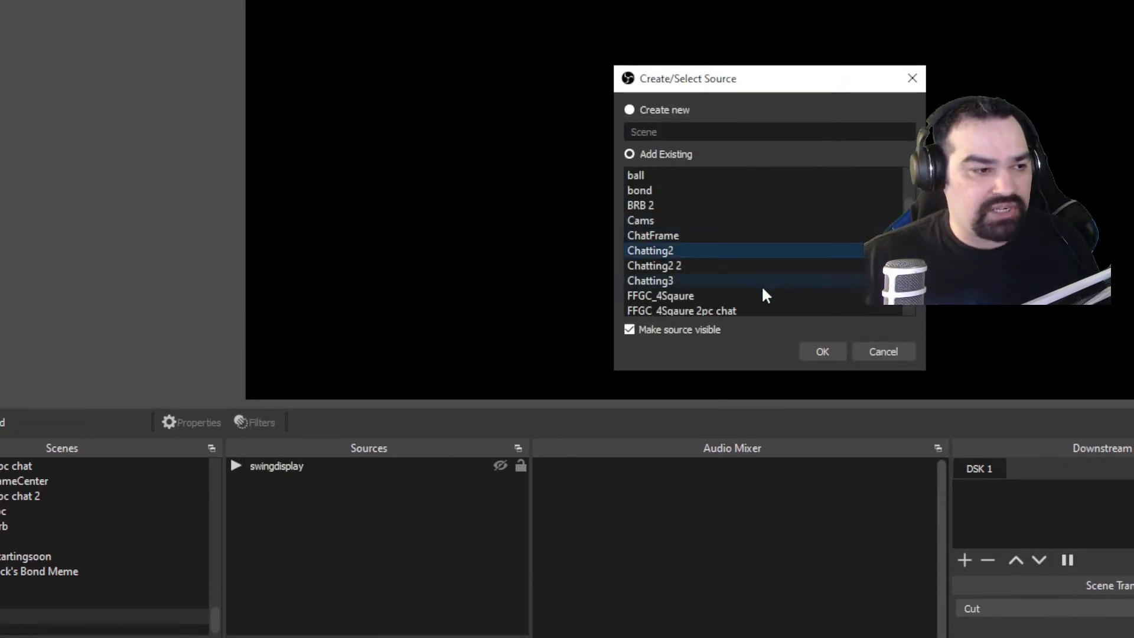
{"action": "left_click", "coordinate": [821, 352]}
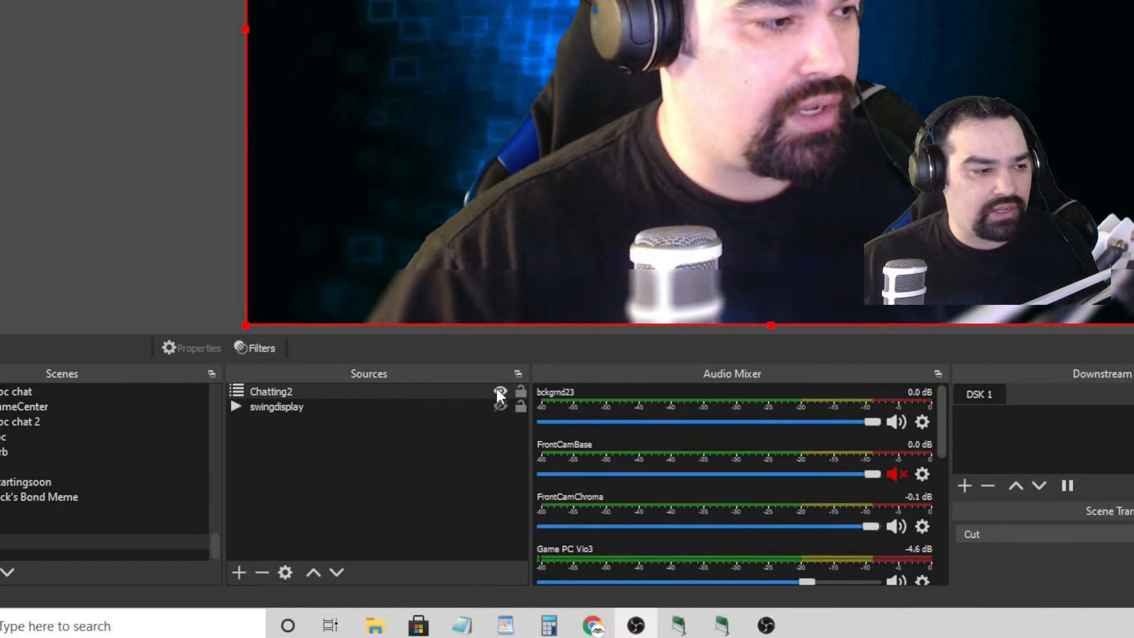
{"action": "left_click", "coordinate": [499, 392]}
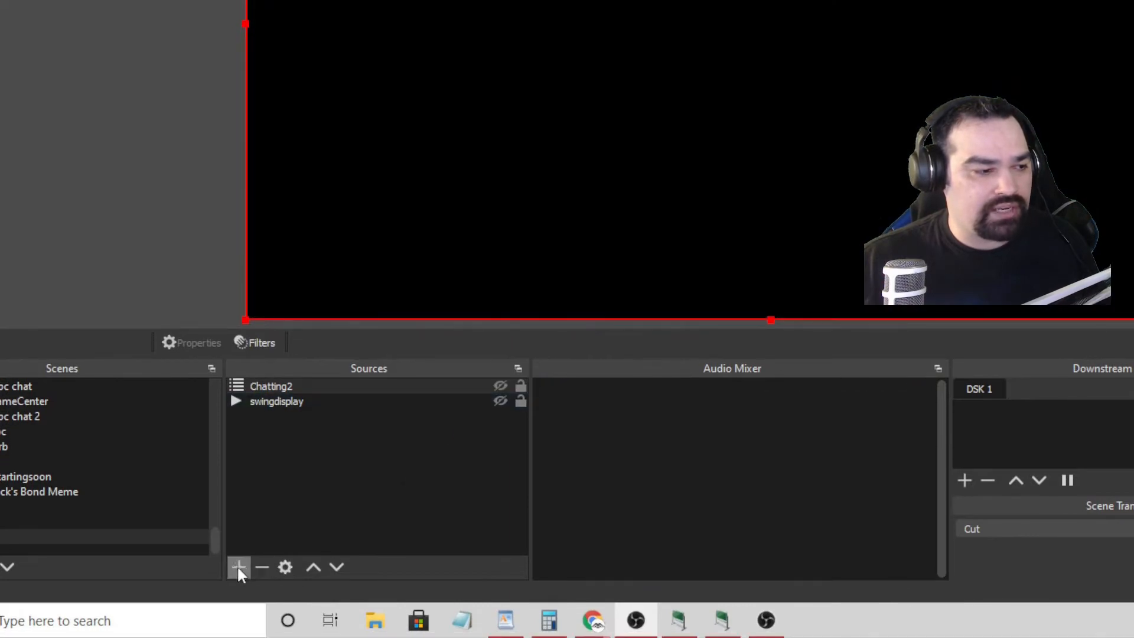
- Add the existing scene Game 2 as a source and hide it
{"action": "left_click", "coordinate": [237, 567]}
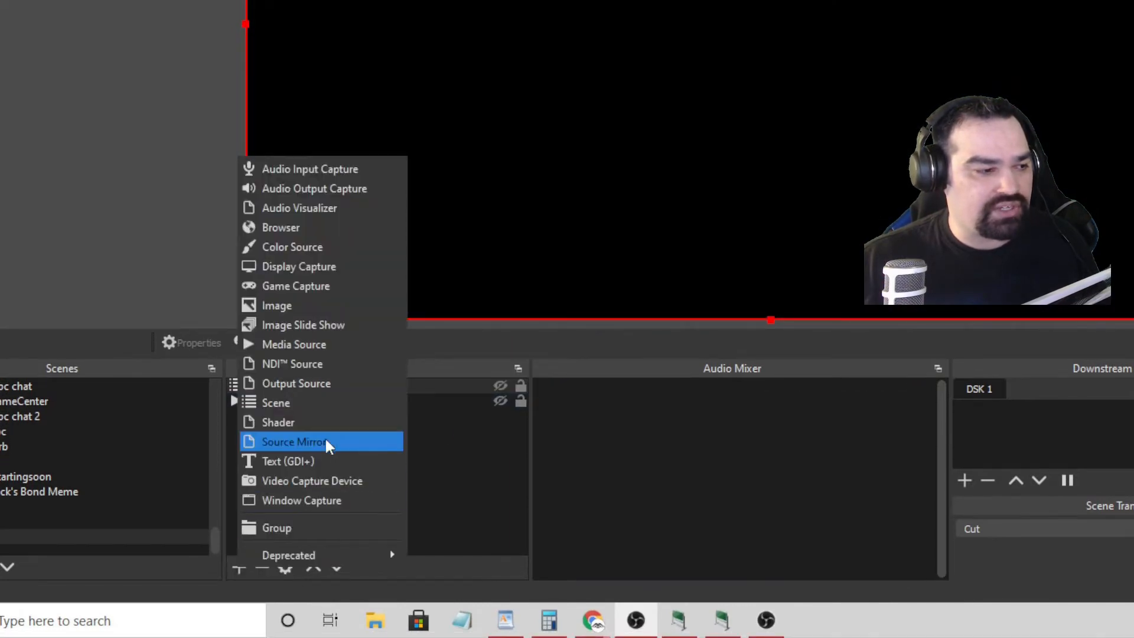
{"action": "left_click", "coordinate": [325, 405]}
{"action": "scroll", "coordinate": [738, 172], "scroll_direction": "down", "scroll_amount": 9}
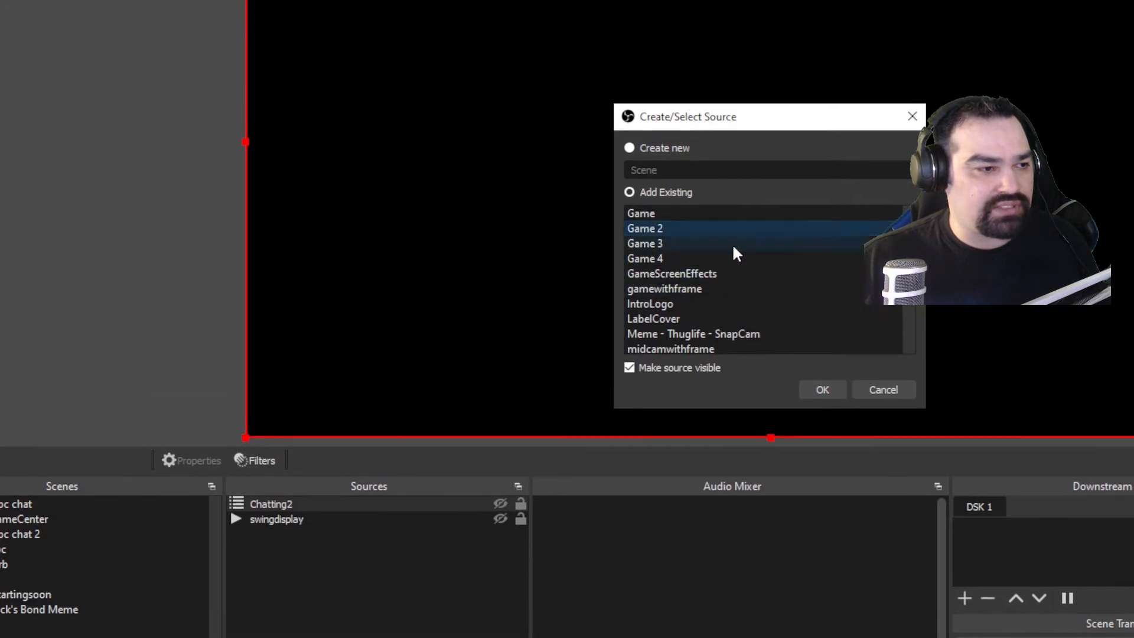
{"action": "left_click", "coordinate": [822, 376]}
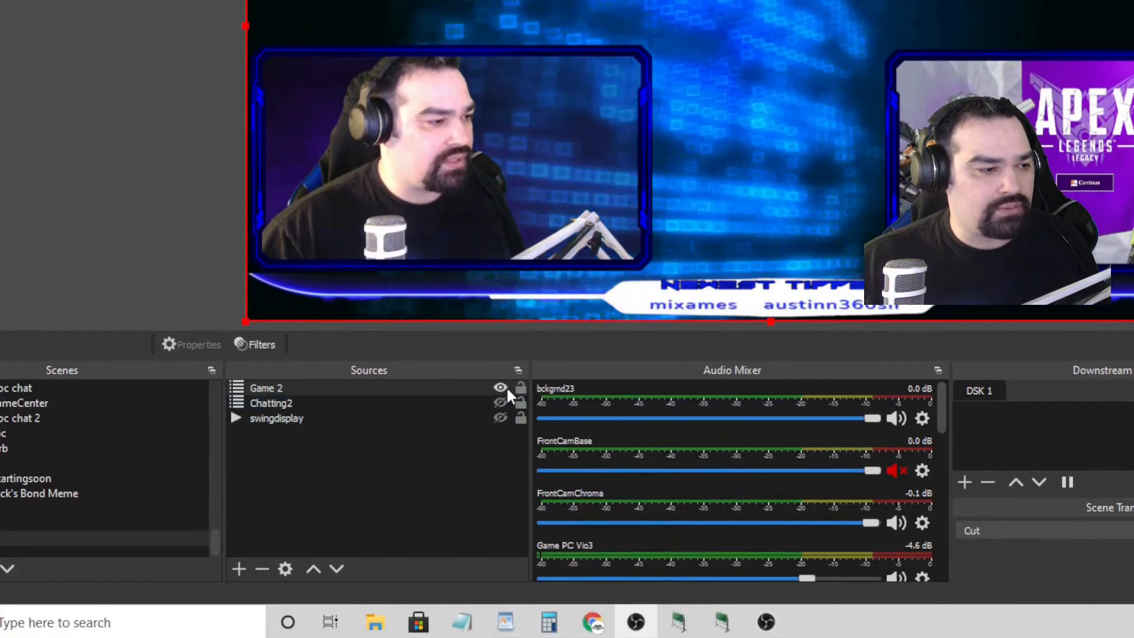
{"action": "left_click", "coordinate": [500, 472]}
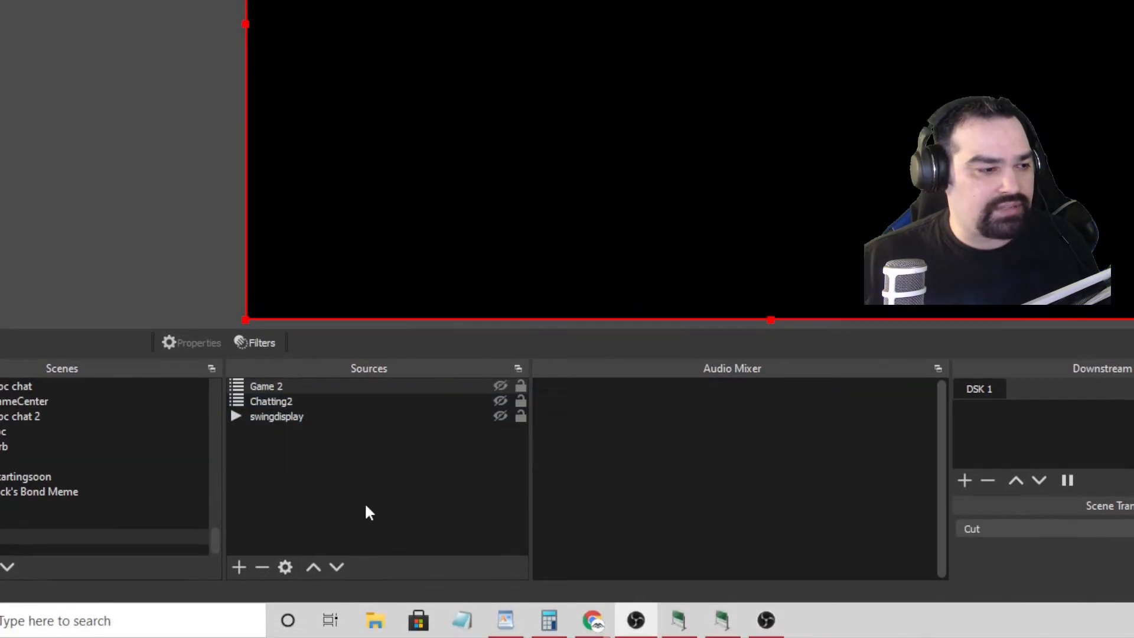
- Add the existing scene Game as a source and hide it
{"action": "left_click", "coordinate": [242, 567]}
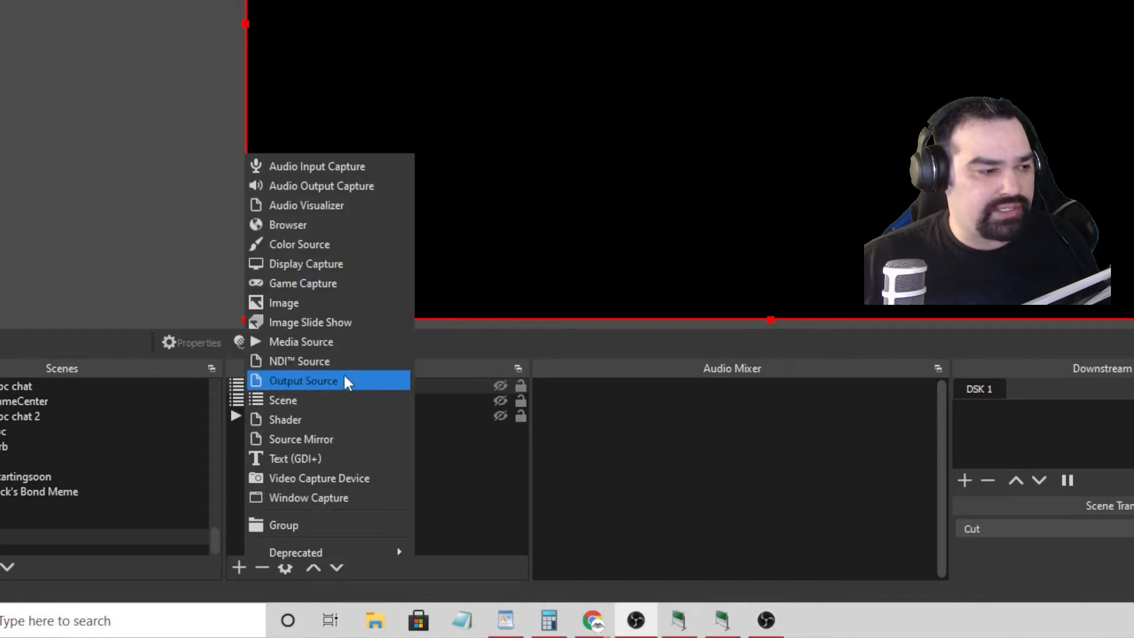
{"action": "left_click", "coordinate": [339, 398]}
{"action": "scroll", "coordinate": [655, 221], "scroll_direction": "down", "scroll_amount": 10}
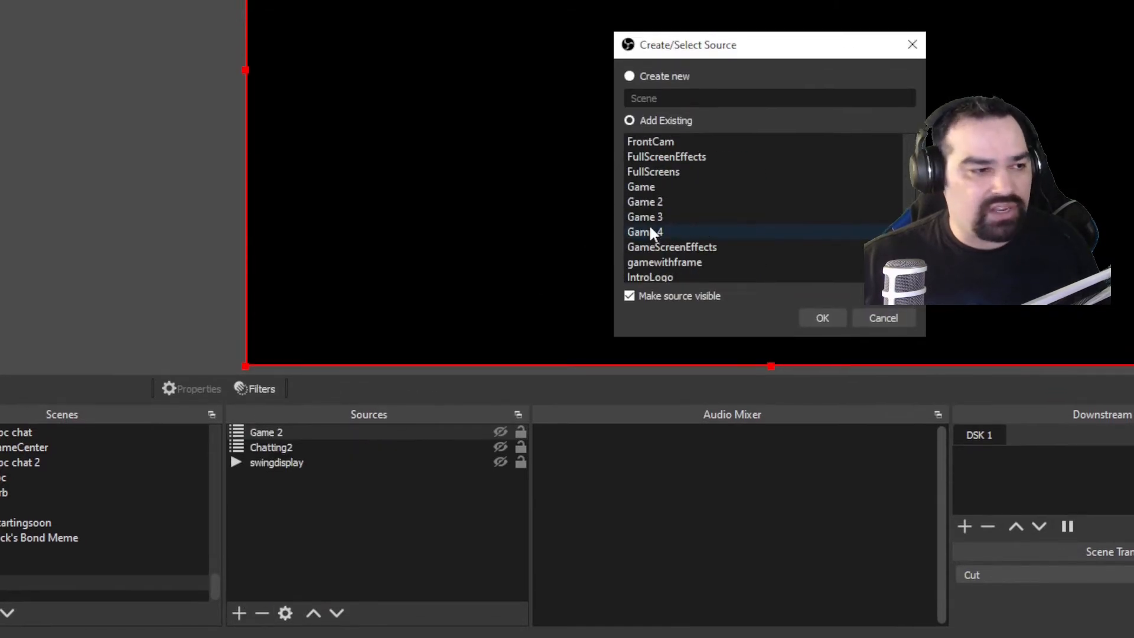
{"action": "scroll", "coordinate": [653, 234], "scroll_direction": "up", "scroll_amount": 3}
{"action": "scroll", "coordinate": [649, 231], "scroll_direction": "down", "scroll_amount": 1}
{"action": "scroll", "coordinate": [649, 230], "scroll_direction": "down", "scroll_amount": 1}
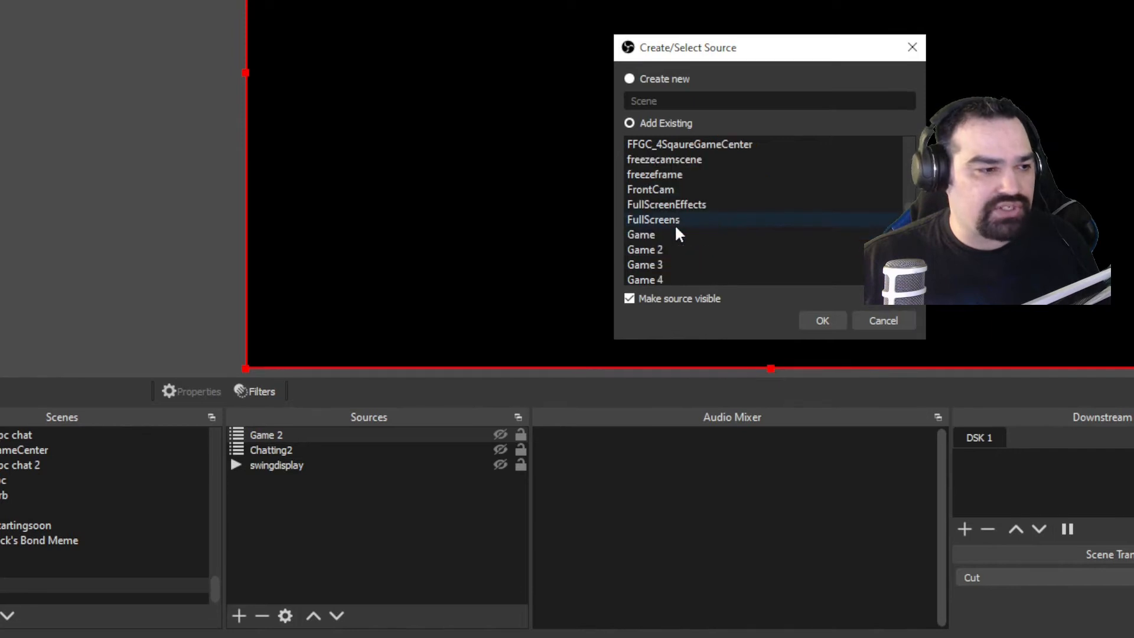
{"action": "left_click", "coordinate": [674, 236]}
{"action": "left_click", "coordinate": [840, 320]}
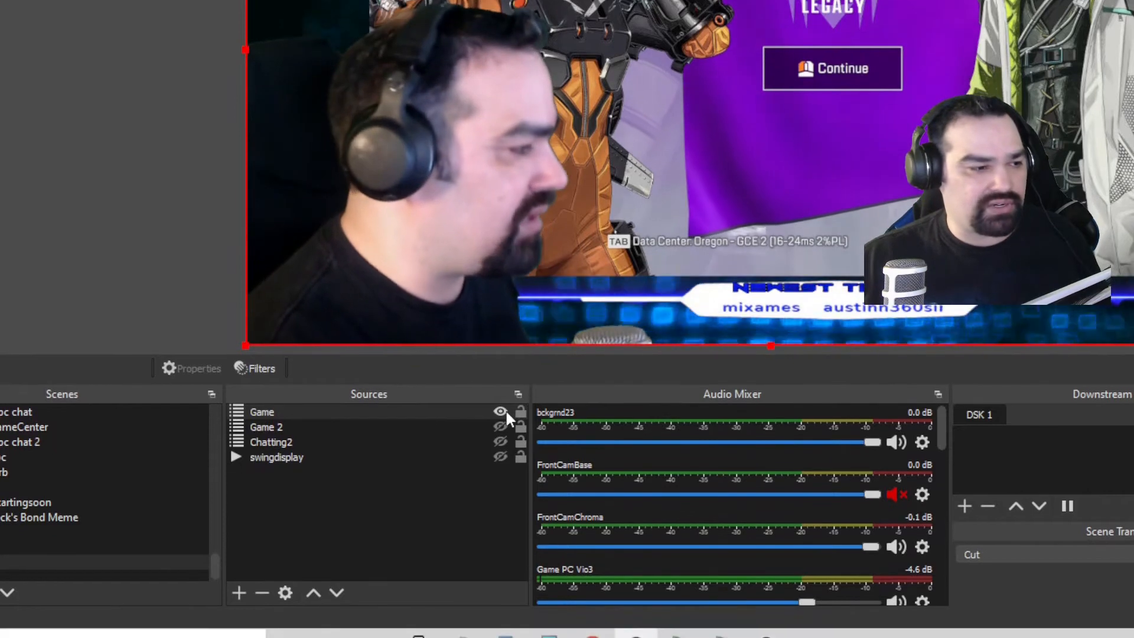
{"action": "left_click", "coordinate": [500, 433]}
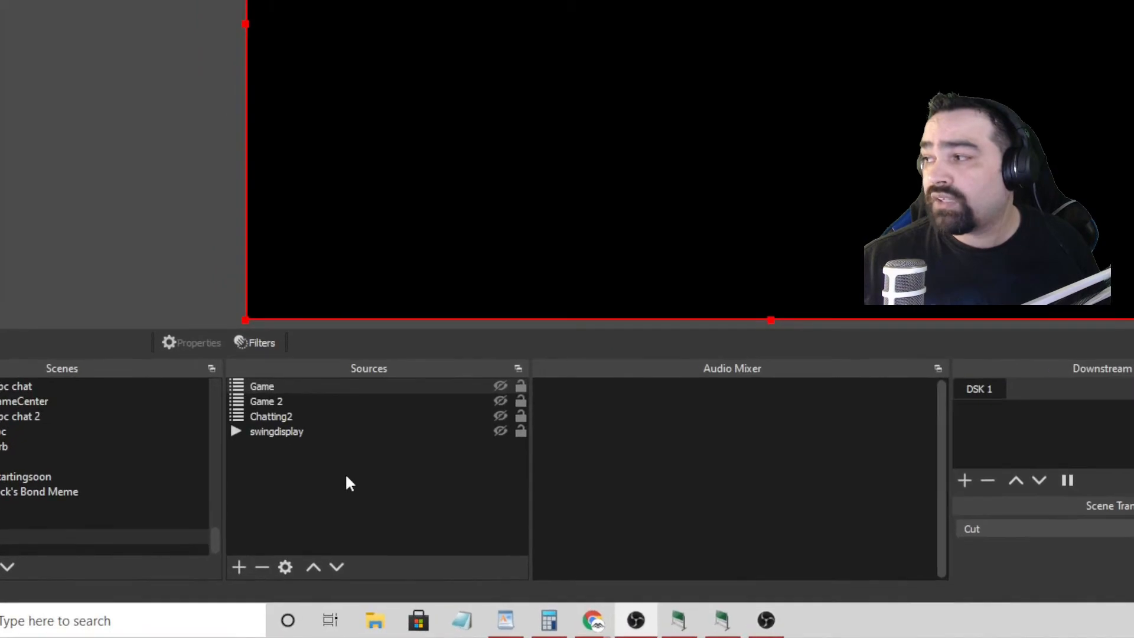
- Group the Game, Game 2, Chatting2 and swingdisplay sources, keeping the default group name
{"action": "left_click_drag", "start_coordinate": [348, 483], "coordinate": [264, 385]}
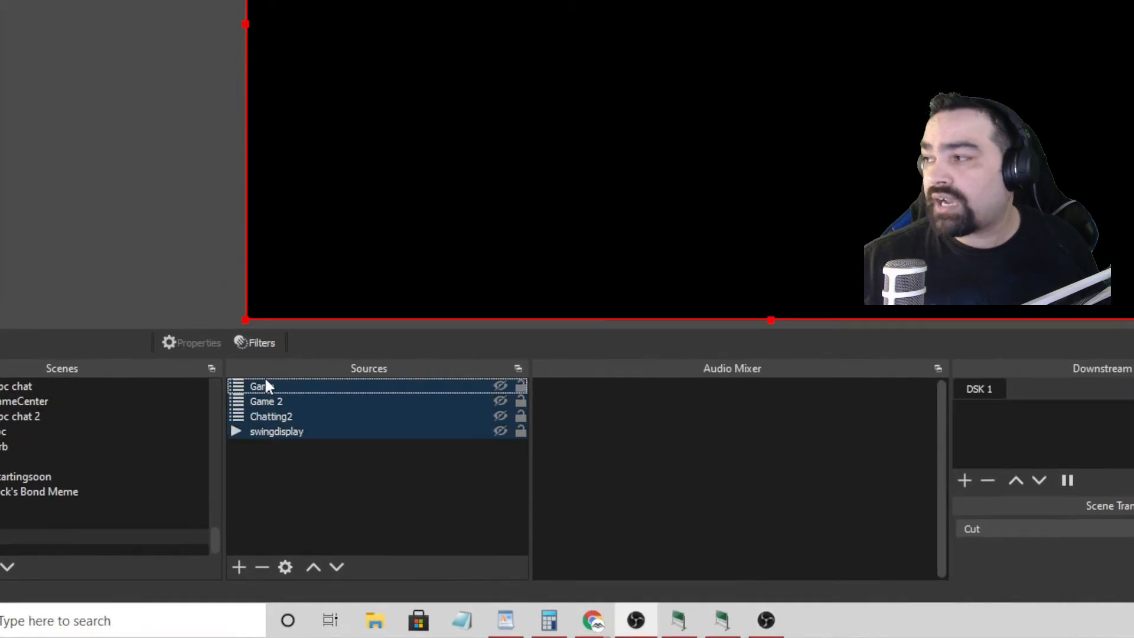
{"action": "right_click", "coordinate": [283, 415]}
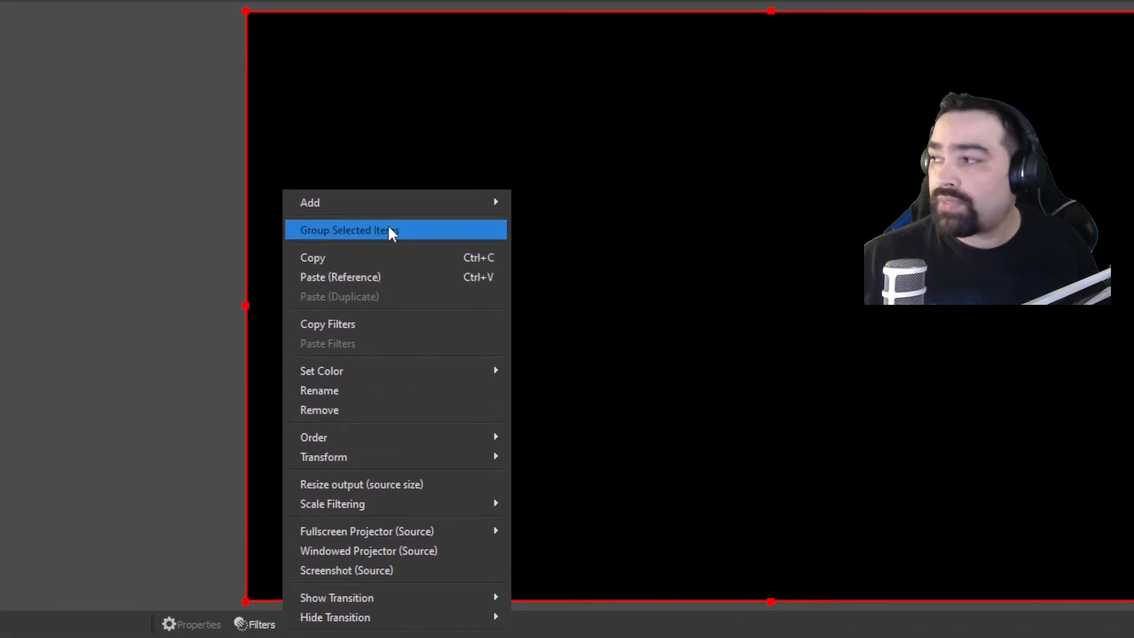
{"action": "left_click", "coordinate": [389, 230]}
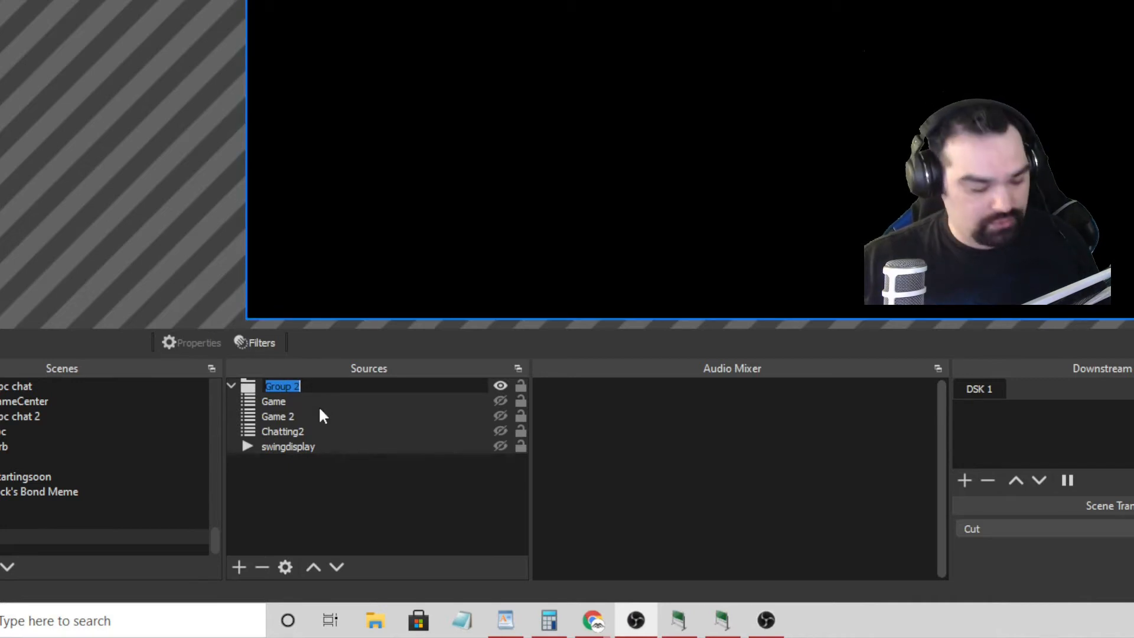
{"action": "left_click", "coordinate": [356, 472]}
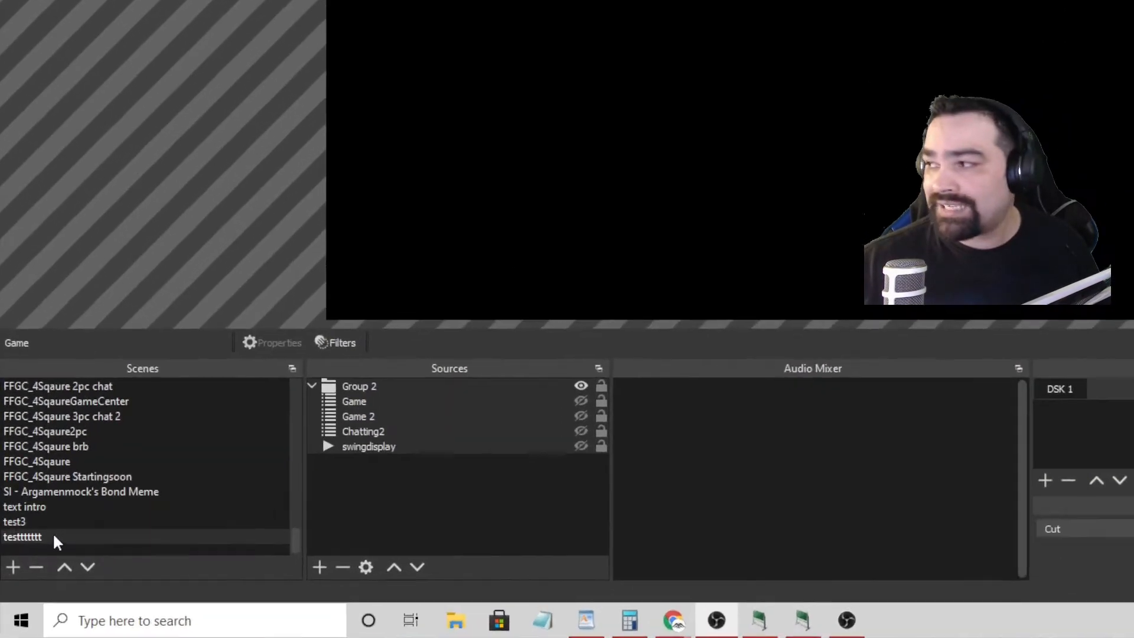
- Add a Move Source filter named testbig to the testtttttt scene
{"action": "right_click", "coordinate": [29, 569]}
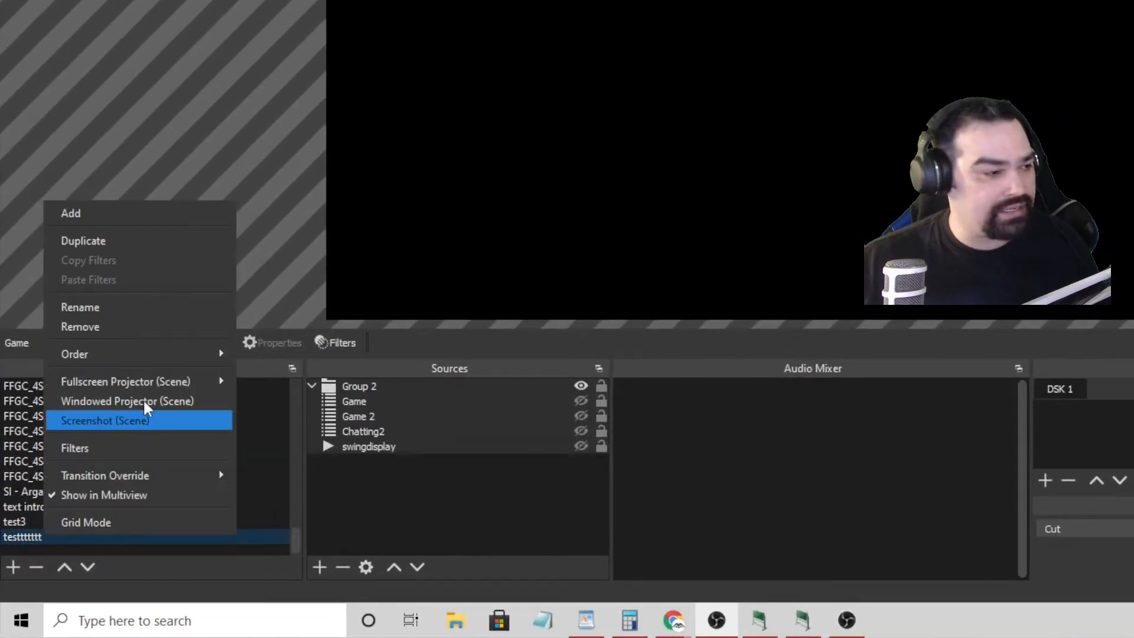
{"action": "left_click", "coordinate": [141, 446]}
{"action": "left_click", "coordinate": [489, 469]}
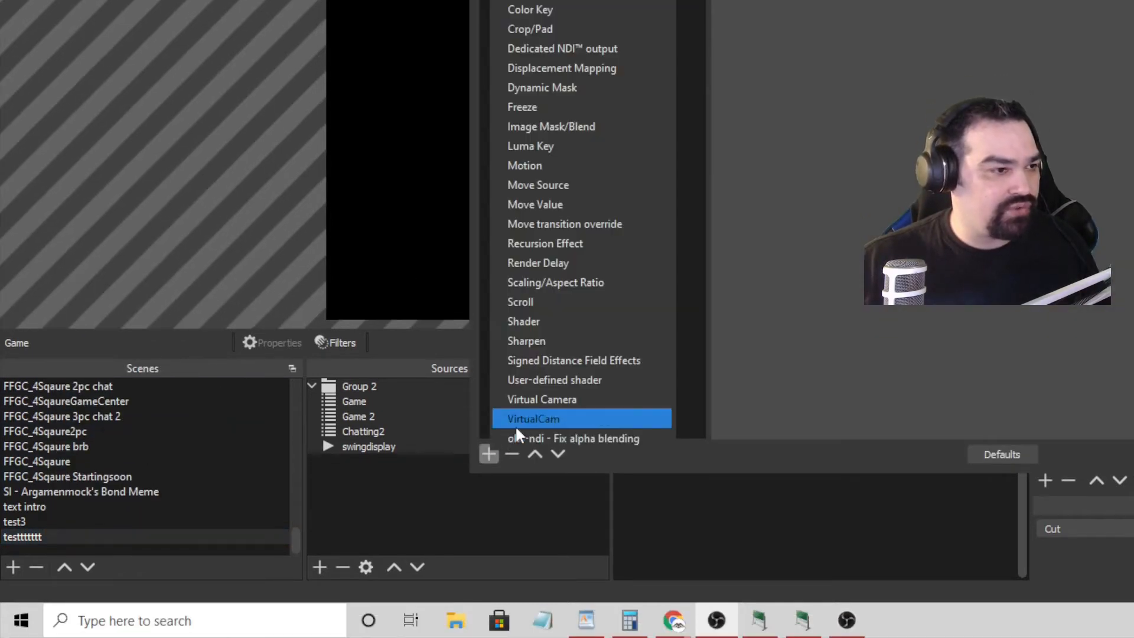
{"action": "left_click", "coordinate": [597, 241]}
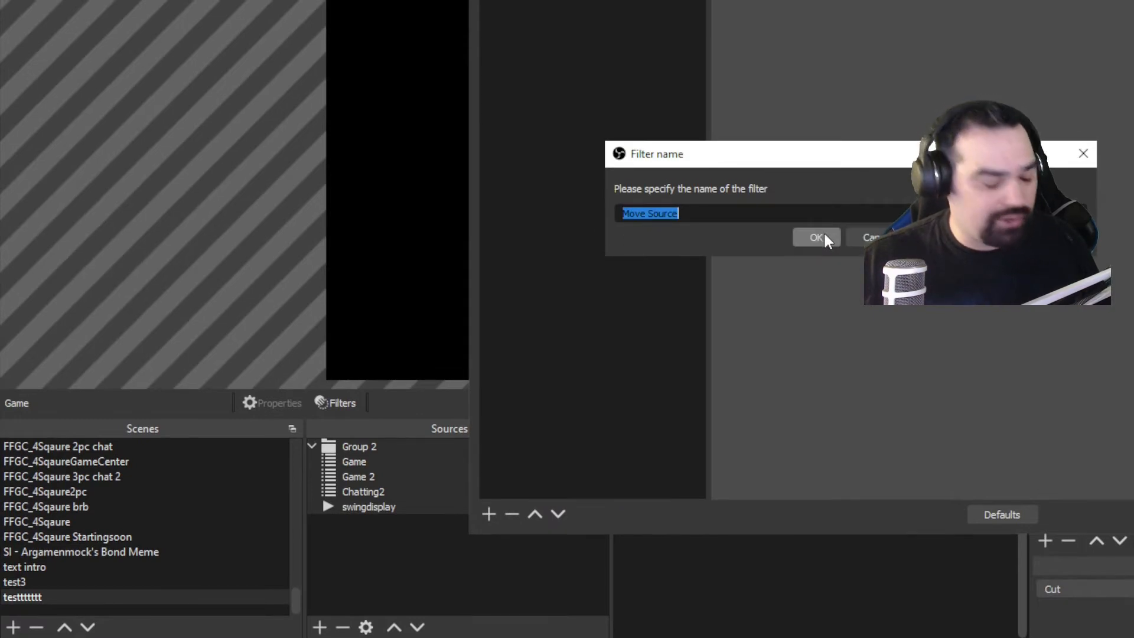
{"action": "type", "text": "tes"}
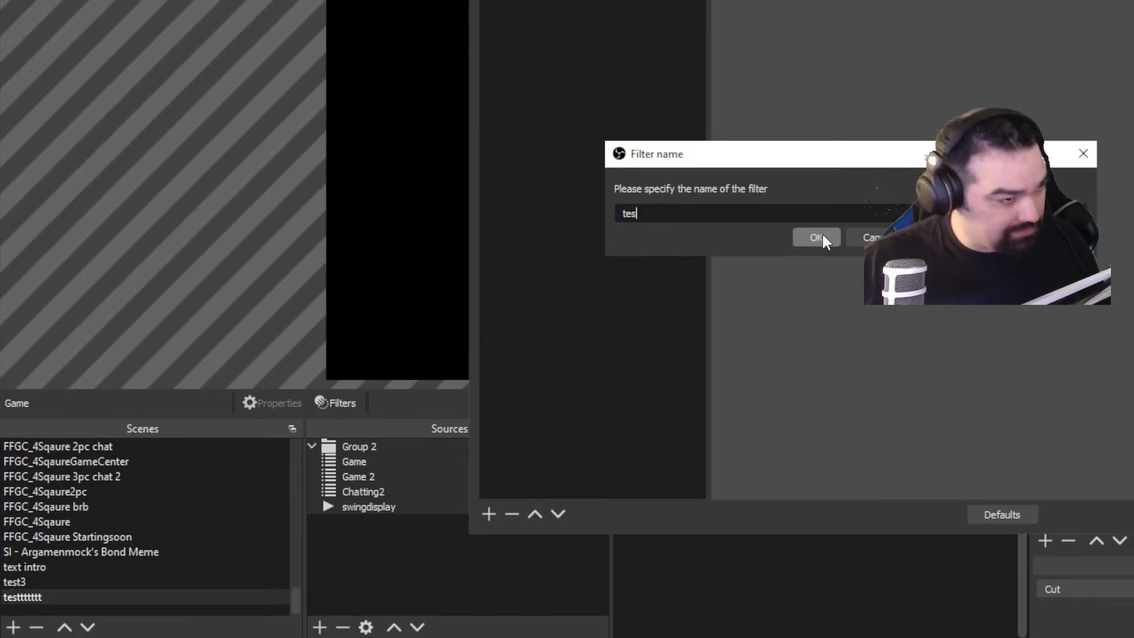
{"action": "type", "text": "tbig"}
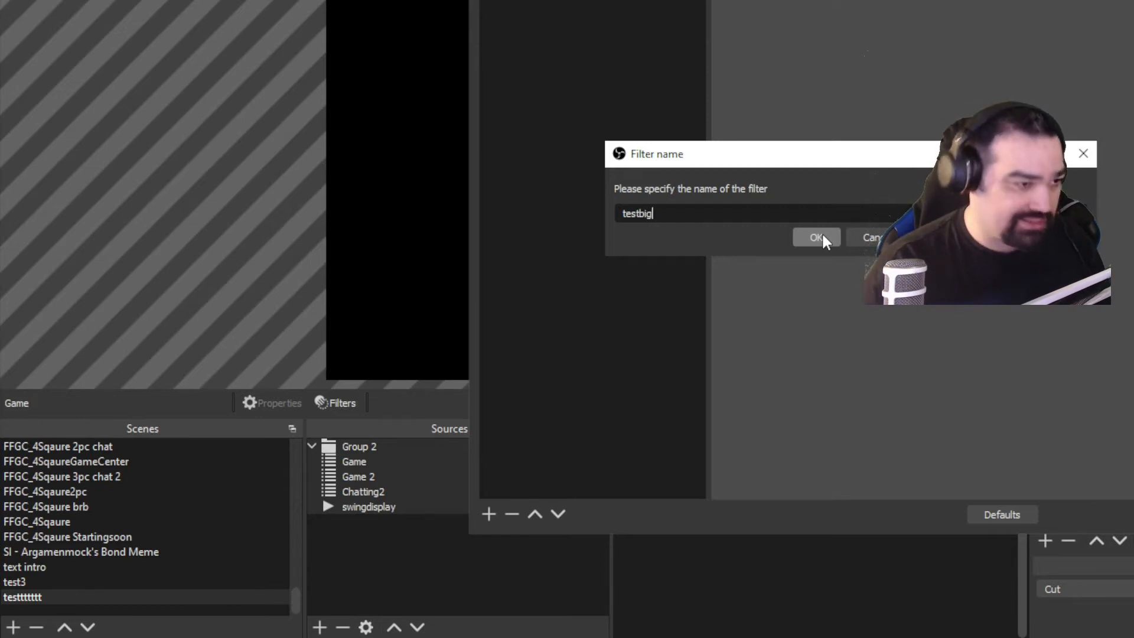
{"action": "left_click", "coordinate": [823, 235]}
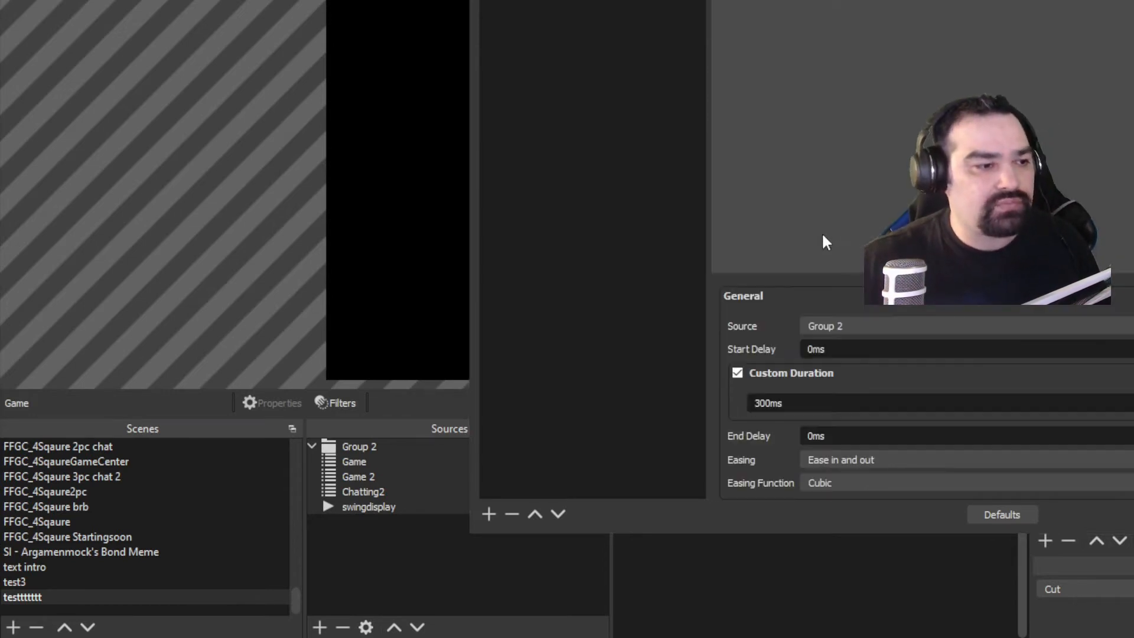
- Set the testbig filter's source to Group 2 with a custom duration of 3000 ms, check its transform and action settings, and close the filters
{"action": "left_click", "coordinate": [845, 321]}
{"action": "left_click", "coordinate": [841, 331]}
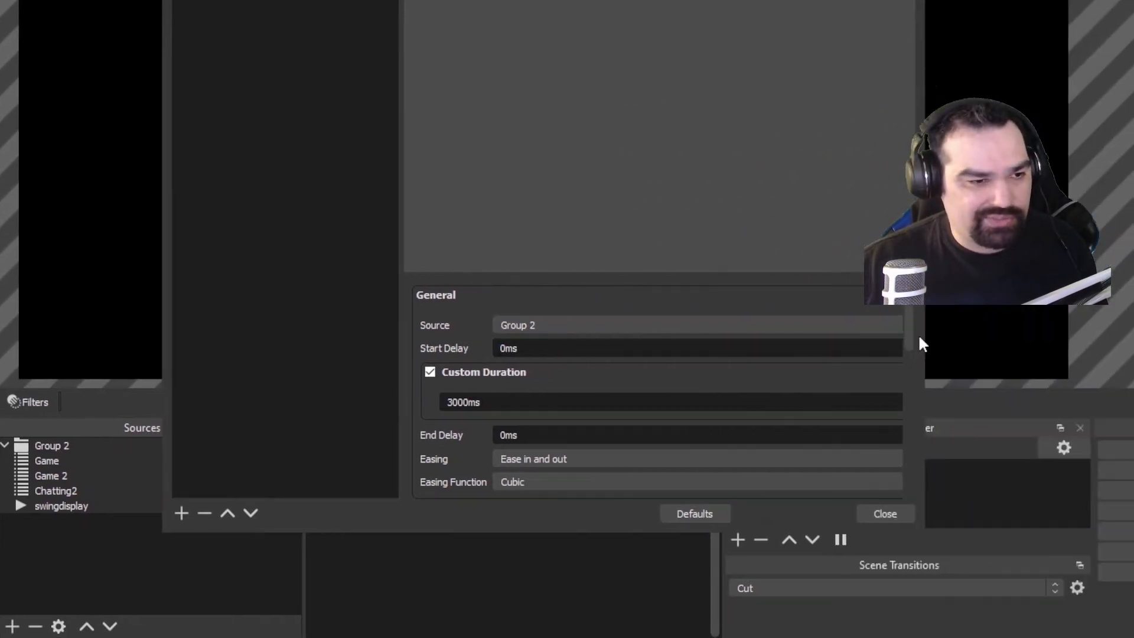
{"action": "scroll", "coordinate": [899, 328], "scroll_direction": "down", "scroll_amount": 3}
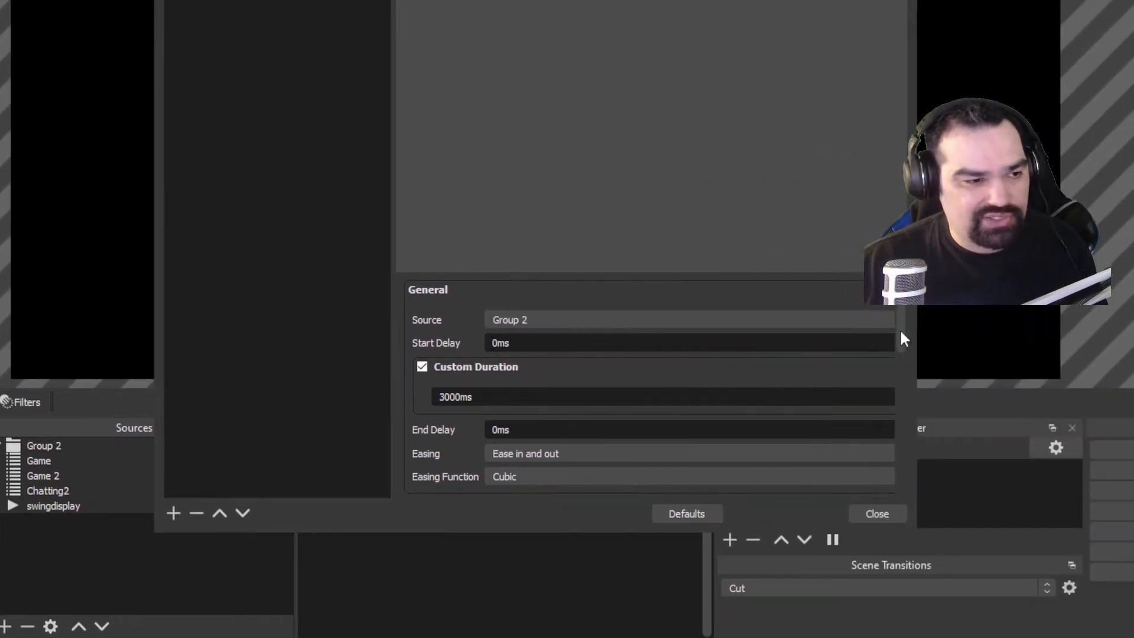
{"action": "scroll", "coordinate": [900, 372], "scroll_direction": "down", "scroll_amount": 3}
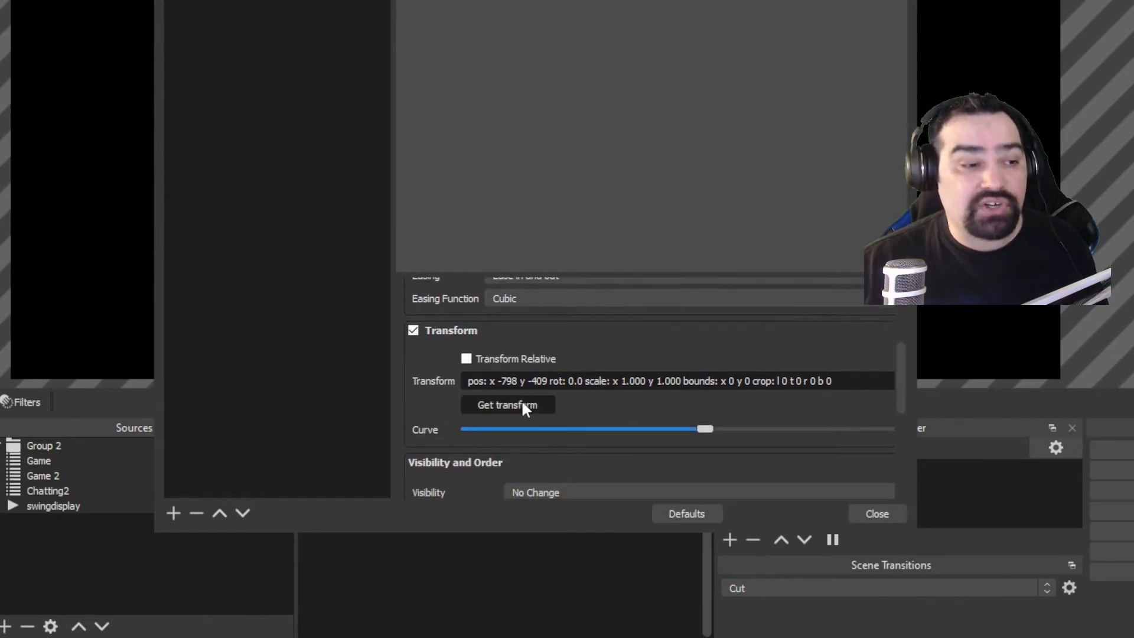
{"action": "scroll", "coordinate": [903, 410], "scroll_direction": "down", "scroll_amount": 5}
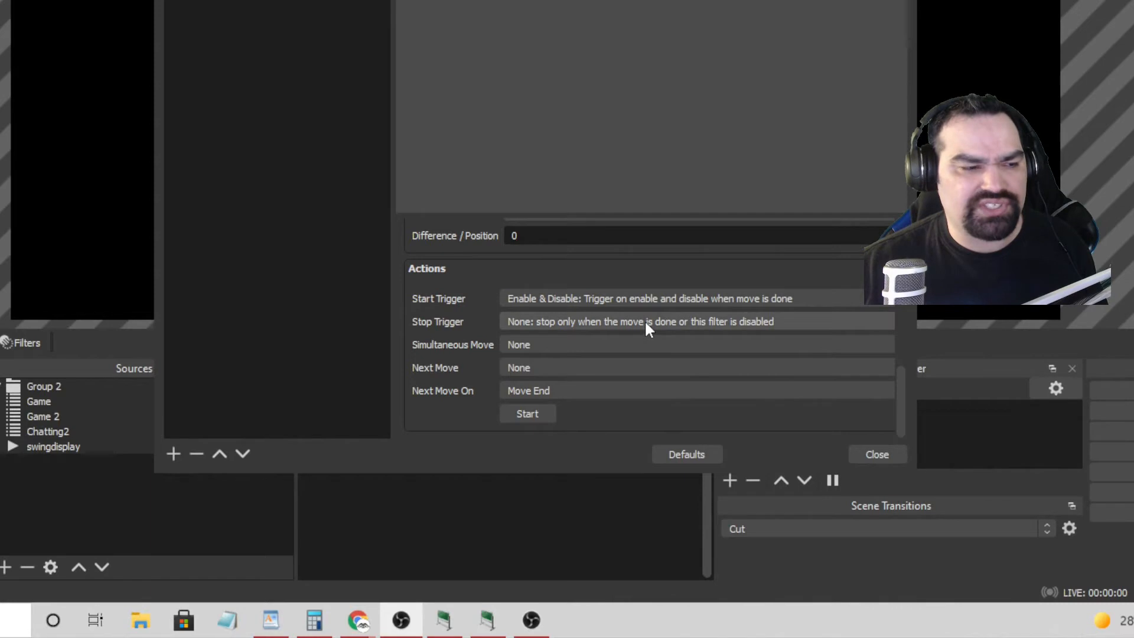
{"action": "left_click", "coordinate": [876, 455]}
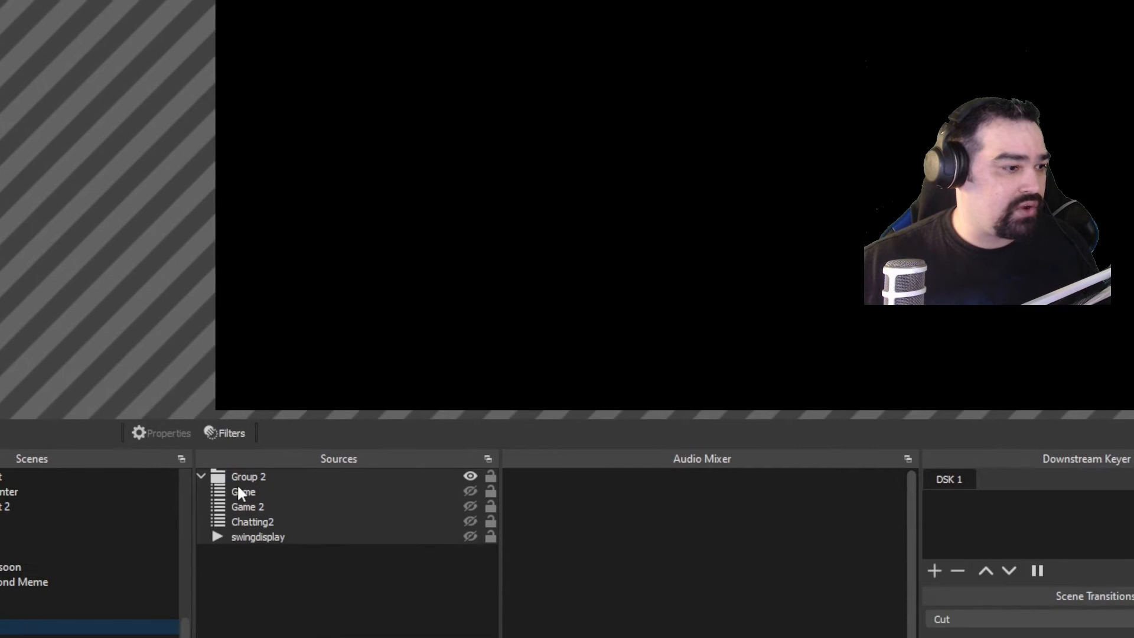
- Shrink Group 2 to a scale of about 0.19 in the canvas's upper-left area and show its swingdisplay and Chatting2 sources
{"action": "left_click", "coordinate": [242, 477]}
{"action": "left_click_drag", "start_coordinate": [243, 124], "coordinate": [283, 168]}
{"action": "left_click_drag", "start_coordinate": [283, 261], "coordinate": [706, 567]}
{"action": "left_click_drag", "start_coordinate": [231, 226], "coordinate": [568, 120]}
{"action": "left_click_drag", "start_coordinate": [138, 117], "coordinate": [638, 161]}
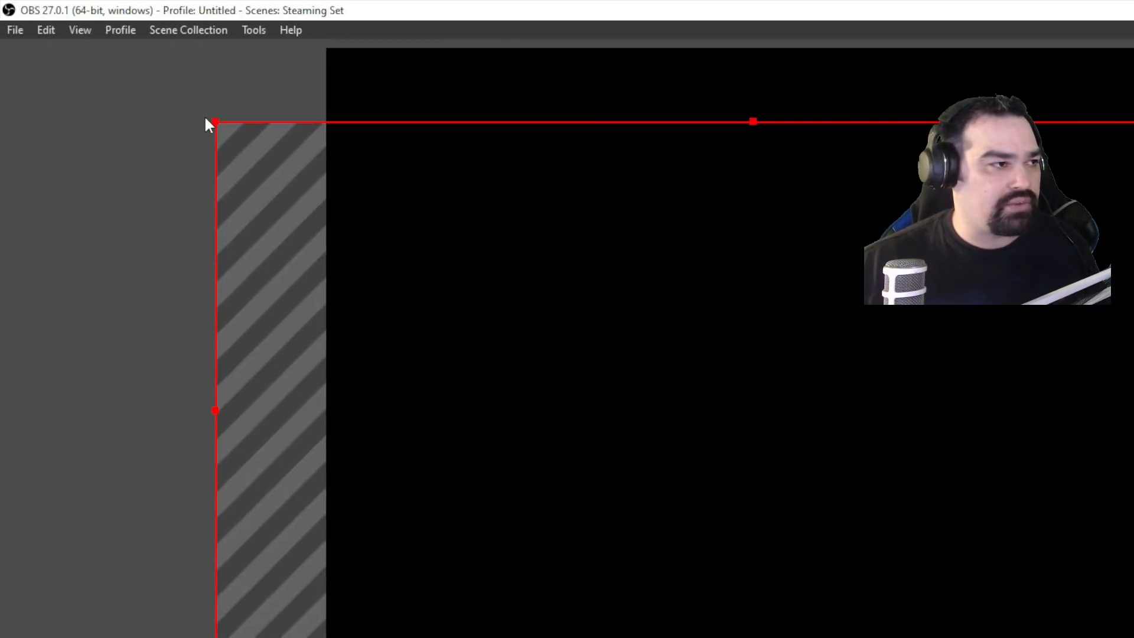
{"action": "left_click_drag", "start_coordinate": [146, 117], "coordinate": [568, 354]}
{"action": "left_click_drag", "start_coordinate": [960, 452], "coordinate": [411, 121]}
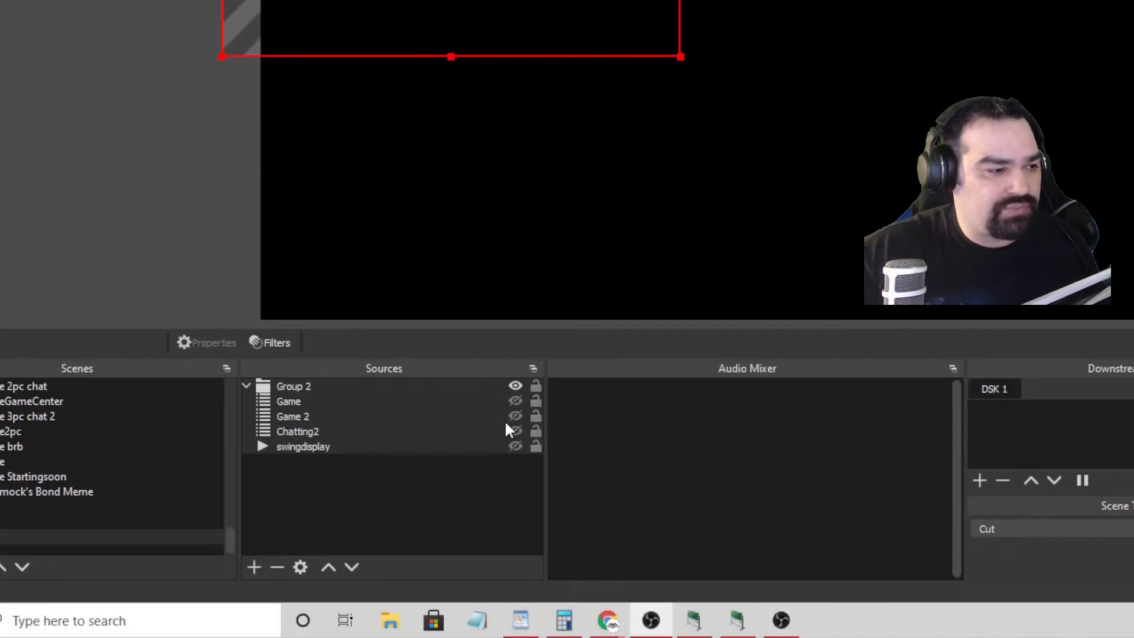
{"action": "left_click", "coordinate": [514, 447]}
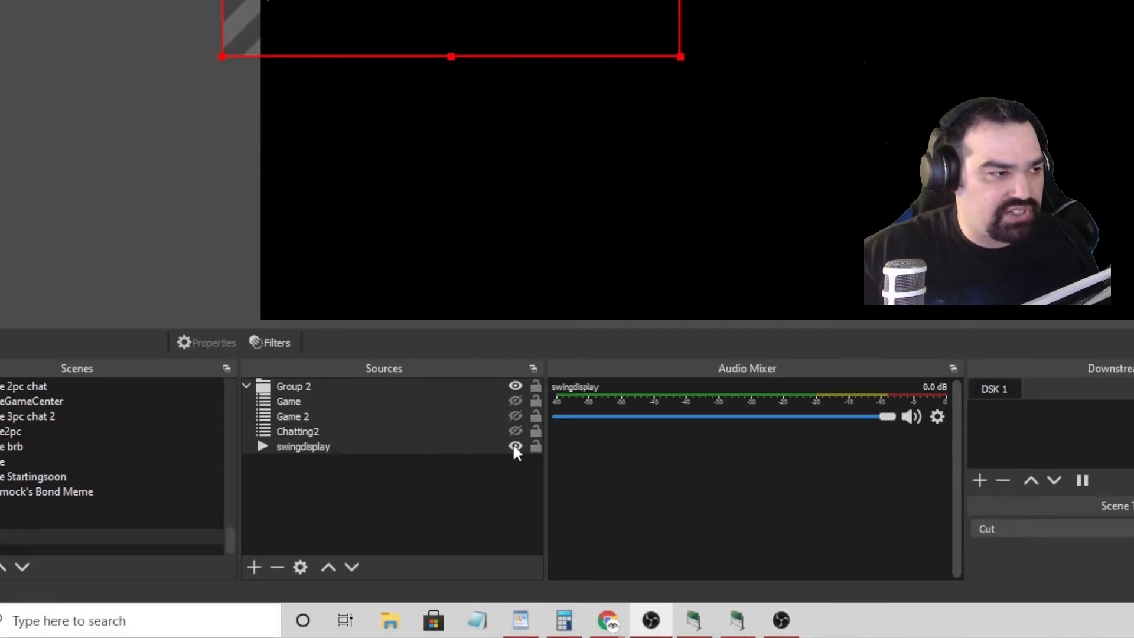
{"action": "left_click", "coordinate": [514, 431]}
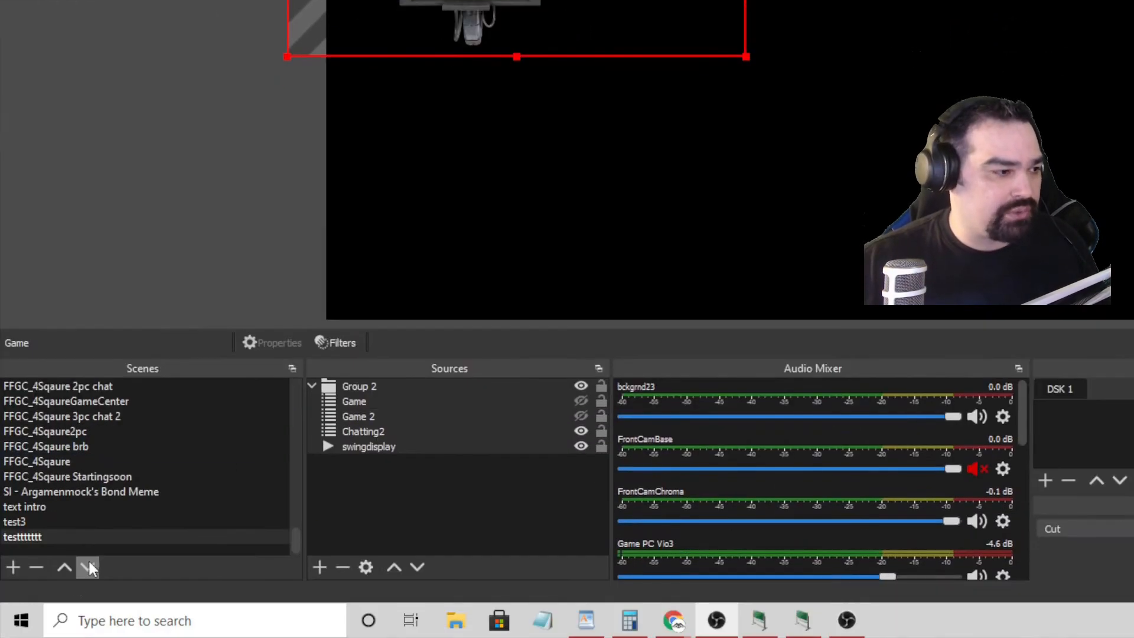
- Add a second Move Source filter named testsmall to the testtttttt scene
{"action": "right_click", "coordinate": [101, 538]}
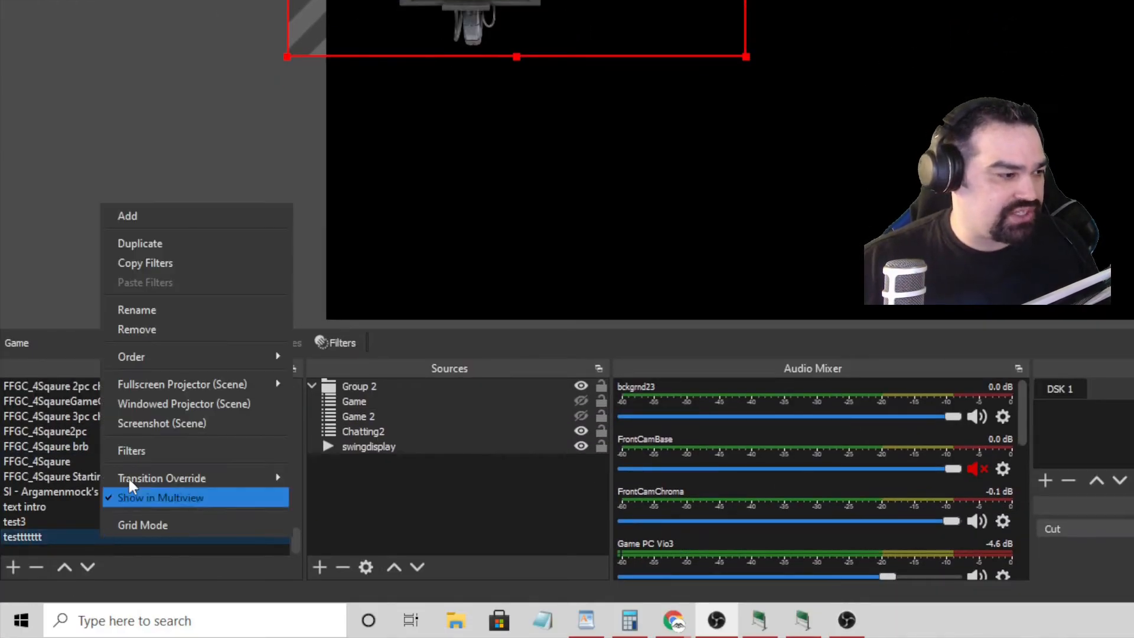
{"action": "left_click", "coordinate": [168, 444]}
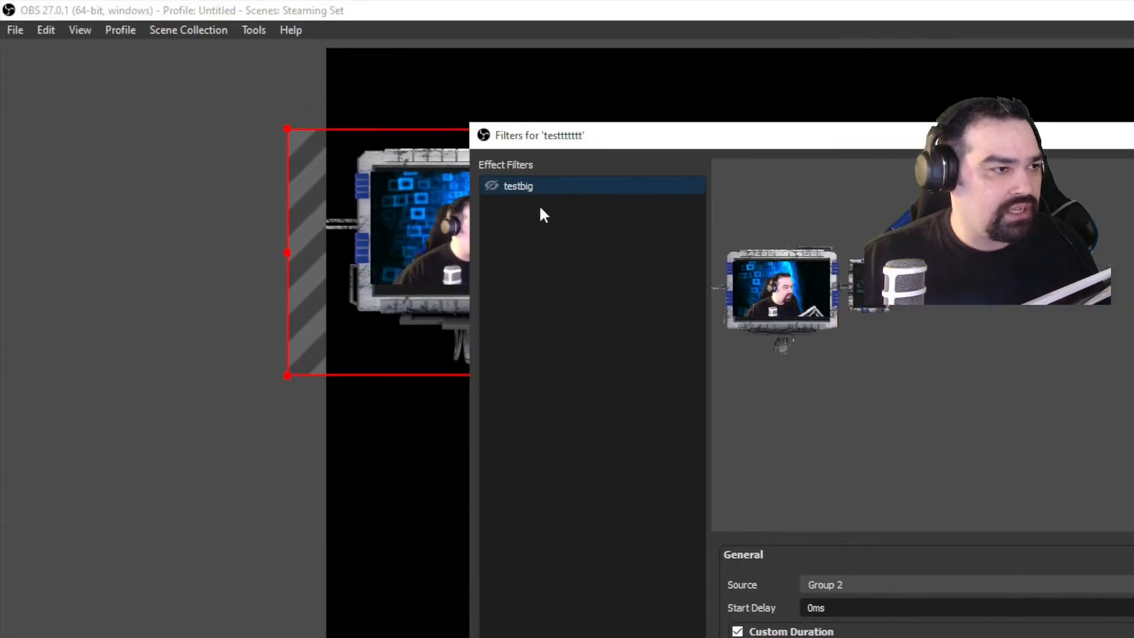
{"action": "left_click_drag", "start_coordinate": [578, 145], "coordinate": [818, 135]}
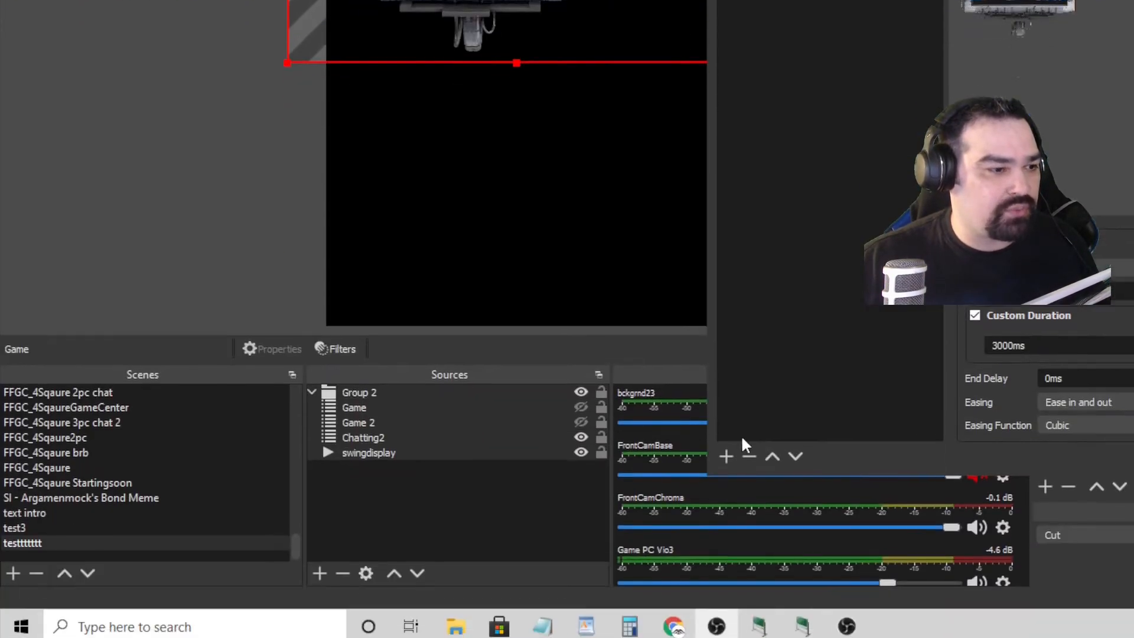
{"action": "left_click", "coordinate": [725, 449]}
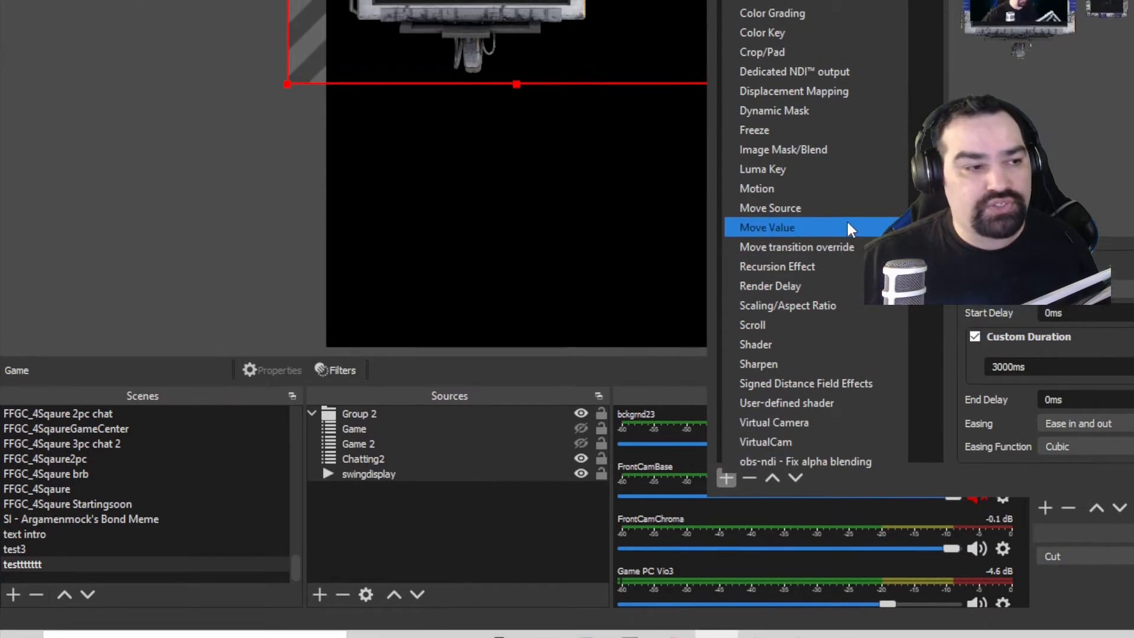
{"action": "left_click", "coordinate": [846, 208]}
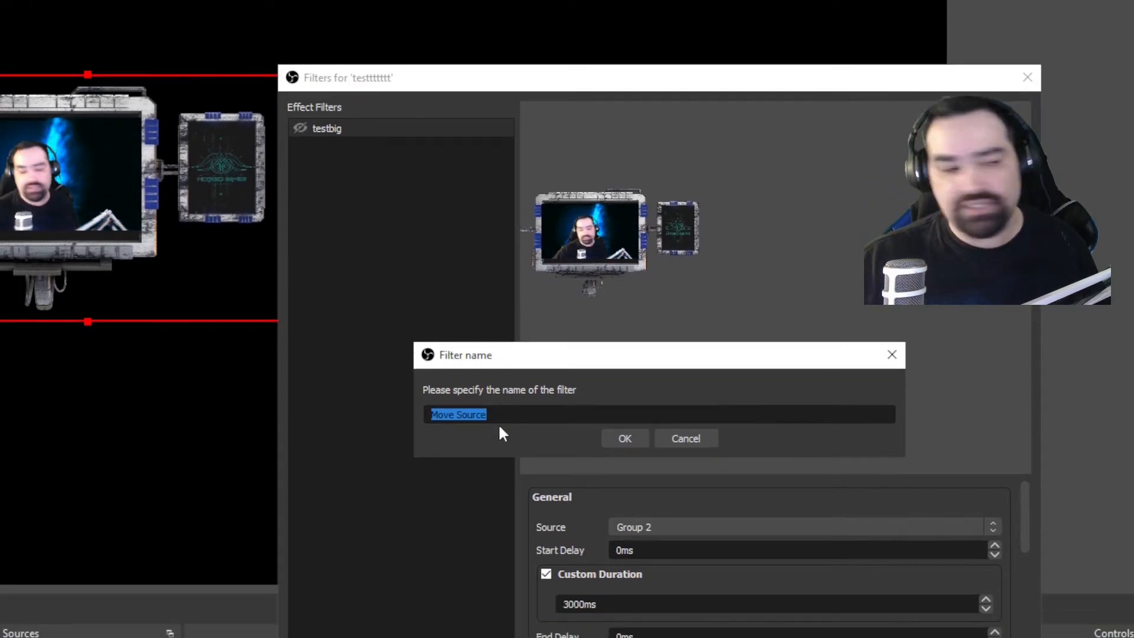
{"action": "left_click", "coordinate": [490, 468]}
{"action": "left_click_drag", "start_coordinate": [457, 469], "coordinate": [405, 472]}
{"action": "type", "text": "t"}
{"action": "key", "text": "Delete"}
{"action": "key", "text": "Delete"}
{"action": "key", "text": "Delete"}
{"action": "key", "text": "Delete"}
{"action": "key", "text": "Delete"}
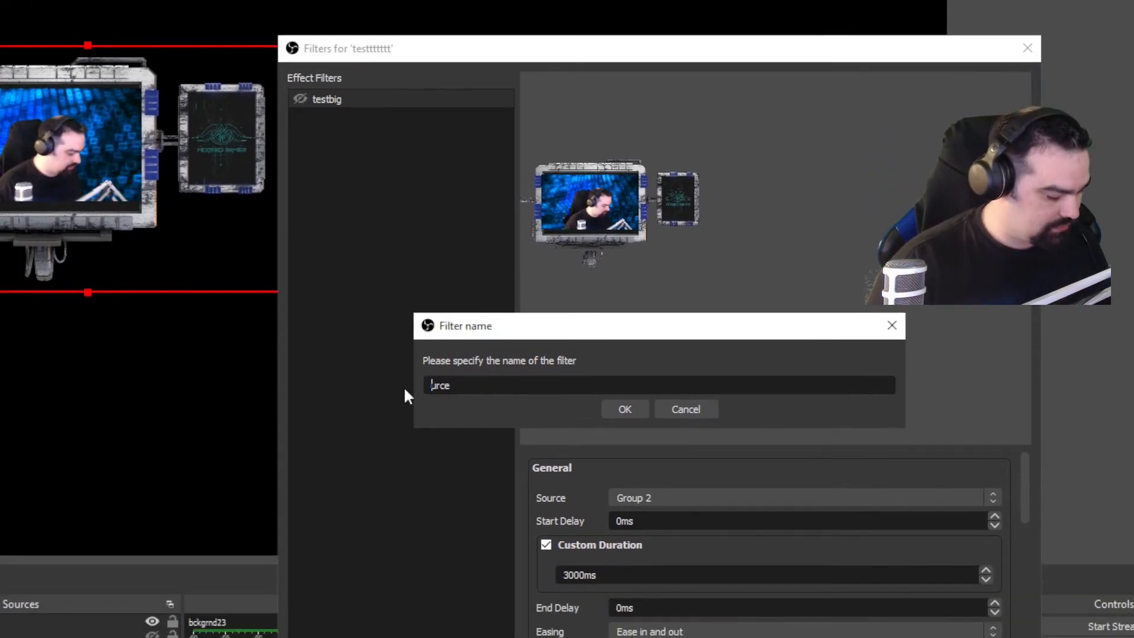
{"action": "key", "text": "Delete"}
{"action": "type", "text": "est"}
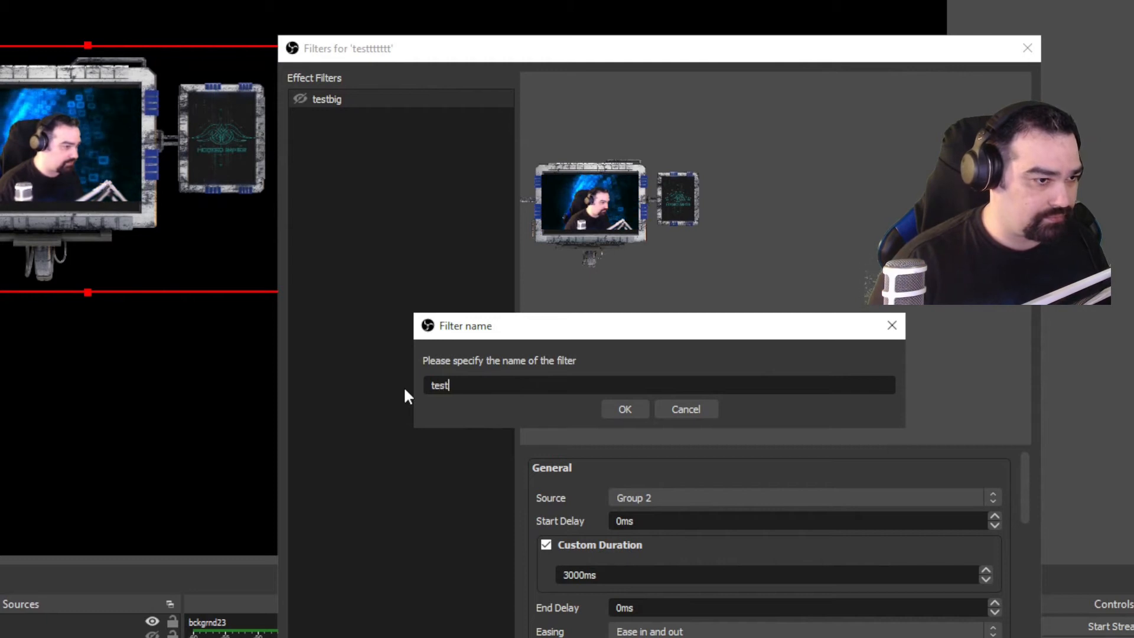
{"action": "type", "text": "small"}
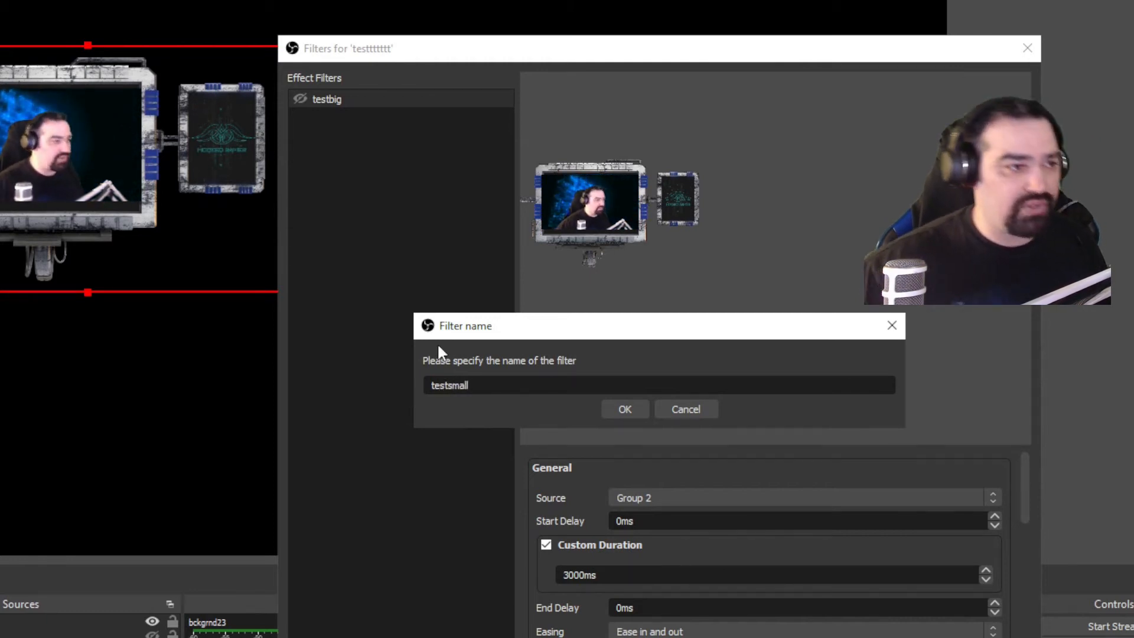
{"action": "left_click", "coordinate": [625, 408]}
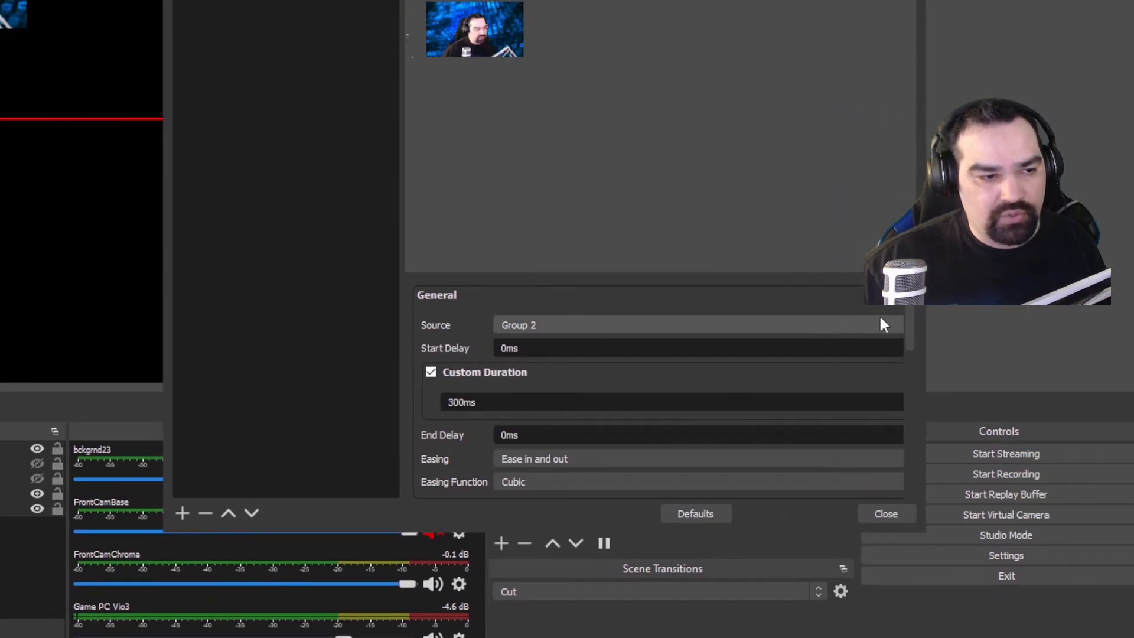
- Load Group 2's current transform into the testsmall filter, and test-run the testbig and testsmall filters
{"action": "left_click_drag", "start_coordinate": [909, 335], "coordinate": [908, 401]}
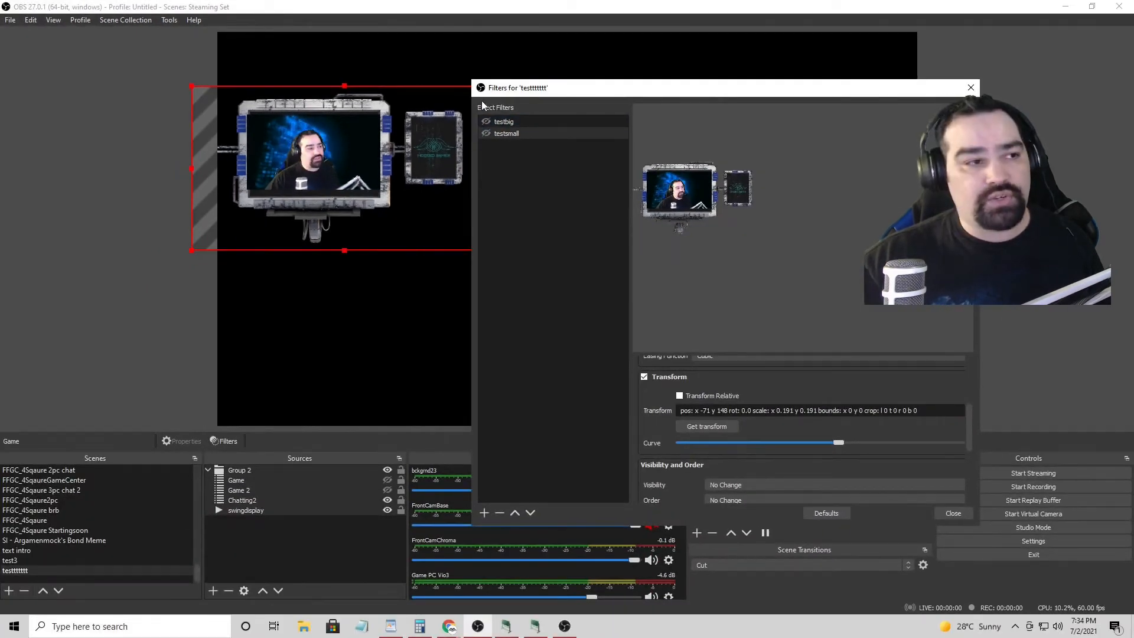
{"action": "left_click", "coordinate": [486, 122]}
{"action": "left_click_drag", "start_coordinate": [554, 89], "coordinate": [927, 30]}
{"action": "left_click", "coordinate": [890, 71]}
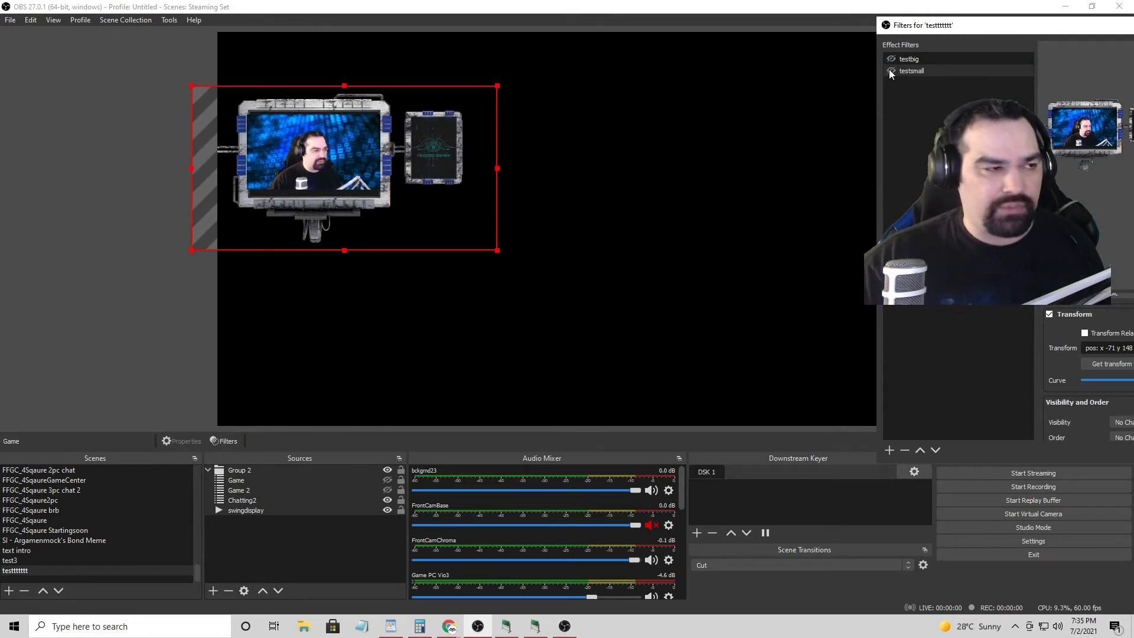
{"action": "left_click_drag", "start_coordinate": [945, 25], "coordinate": [577, 27]}
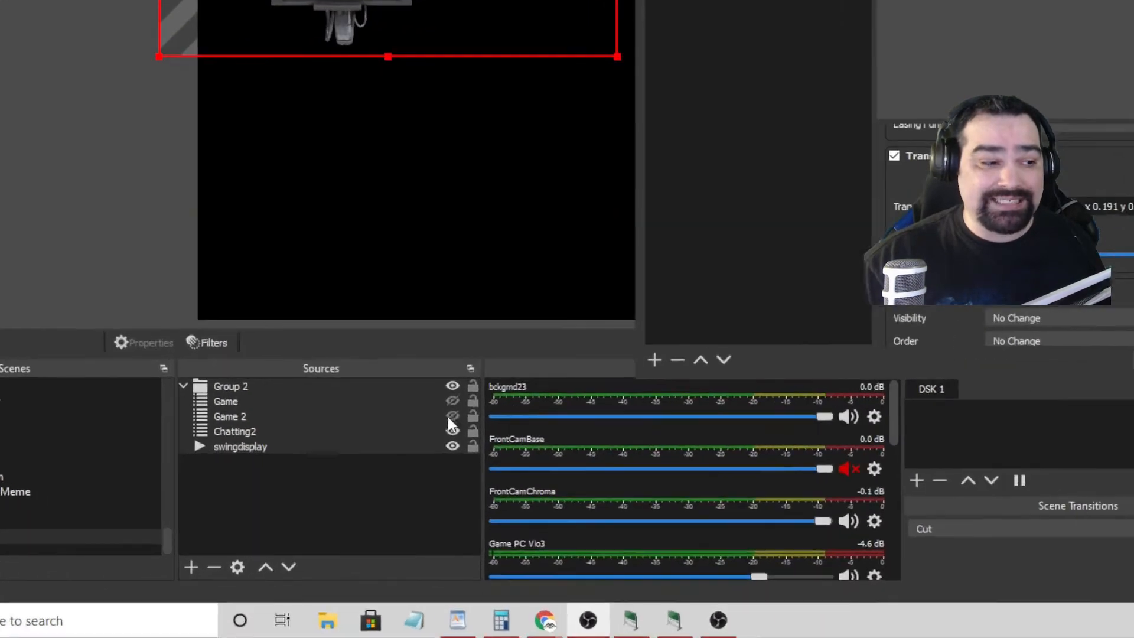
- Toggle the visibility of the Chatting2 source inside Group 2 to test it on the display
{"action": "left_click", "coordinate": [452, 430]}
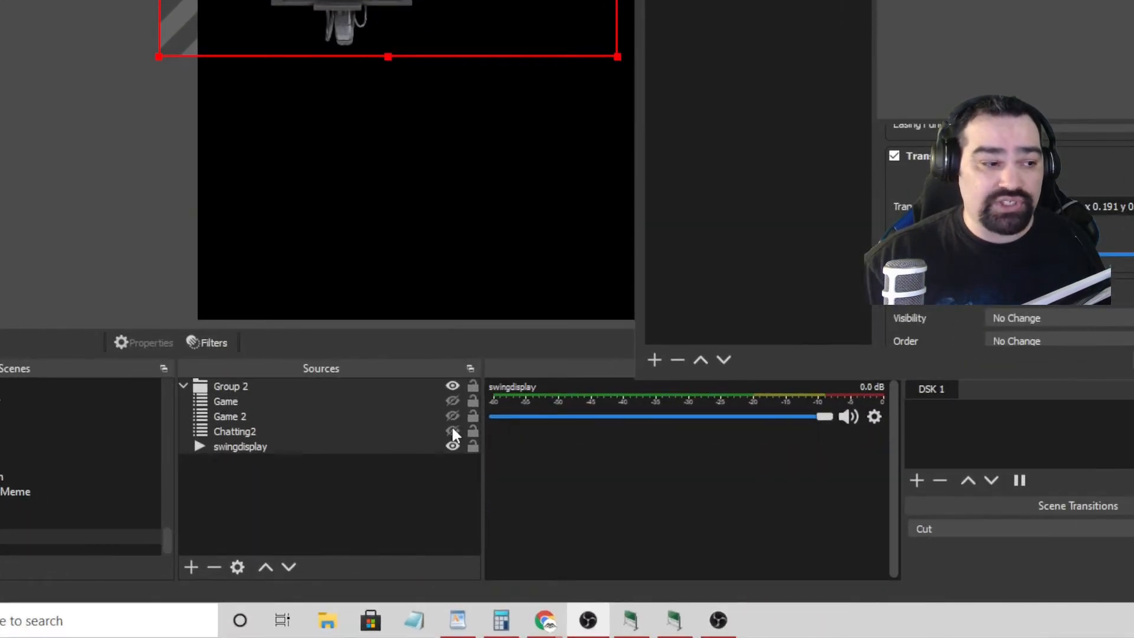
{"action": "left_click", "coordinate": [453, 430]}
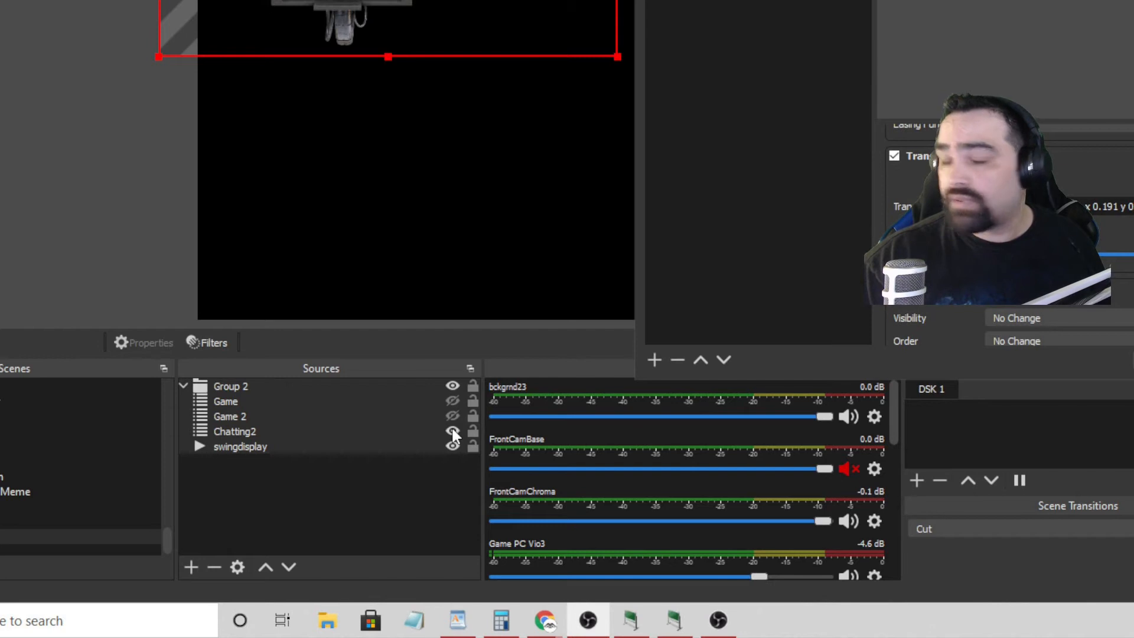
{"action": "left_click", "coordinate": [452, 433]}
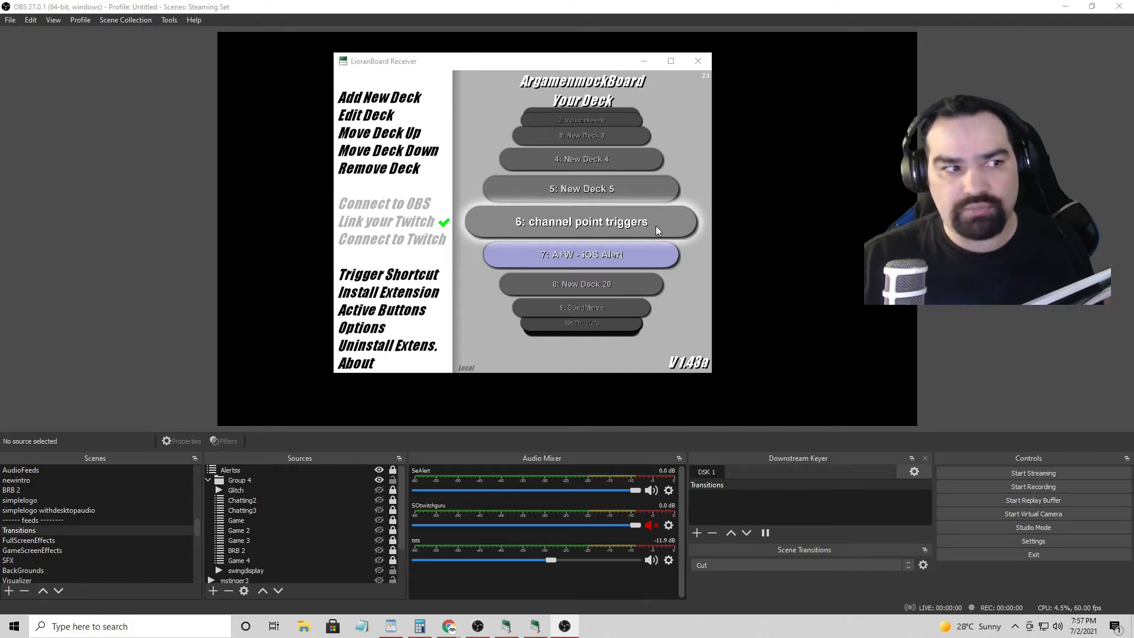
- Switch to LioranBoard Receiver and open the channel point triggers deck for editing
{"action": "left_click", "coordinate": [572, 222]}
{"action": "left_click_drag", "start_coordinate": [577, 65], "coordinate": [284, 32]}
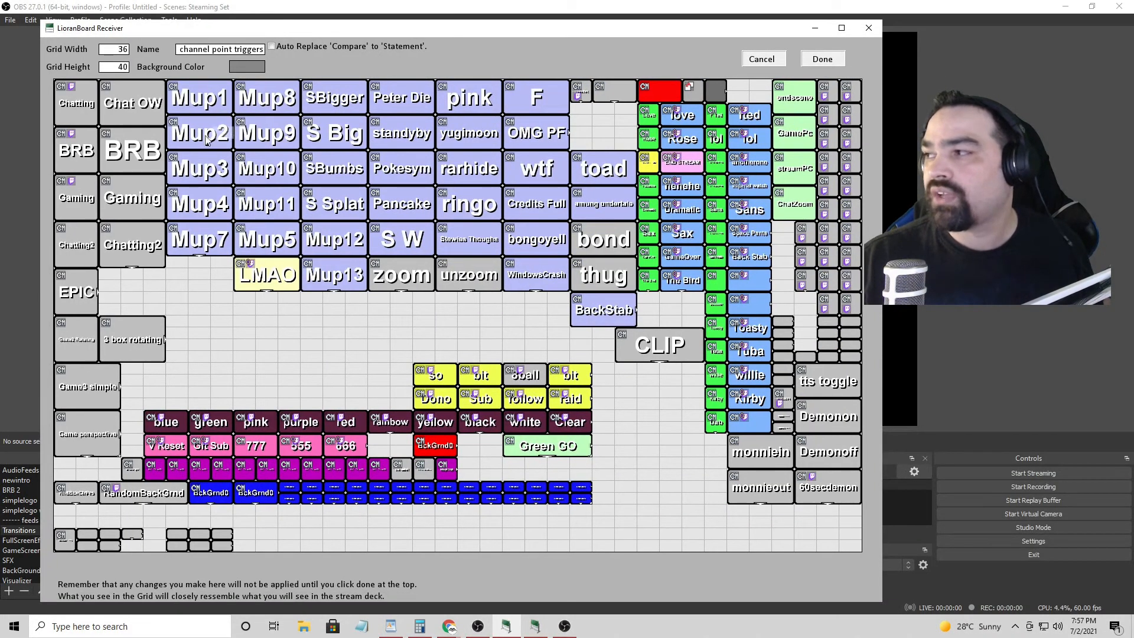
{"action": "left_click_drag", "start_coordinate": [91, 27], "coordinate": [91, 28]}
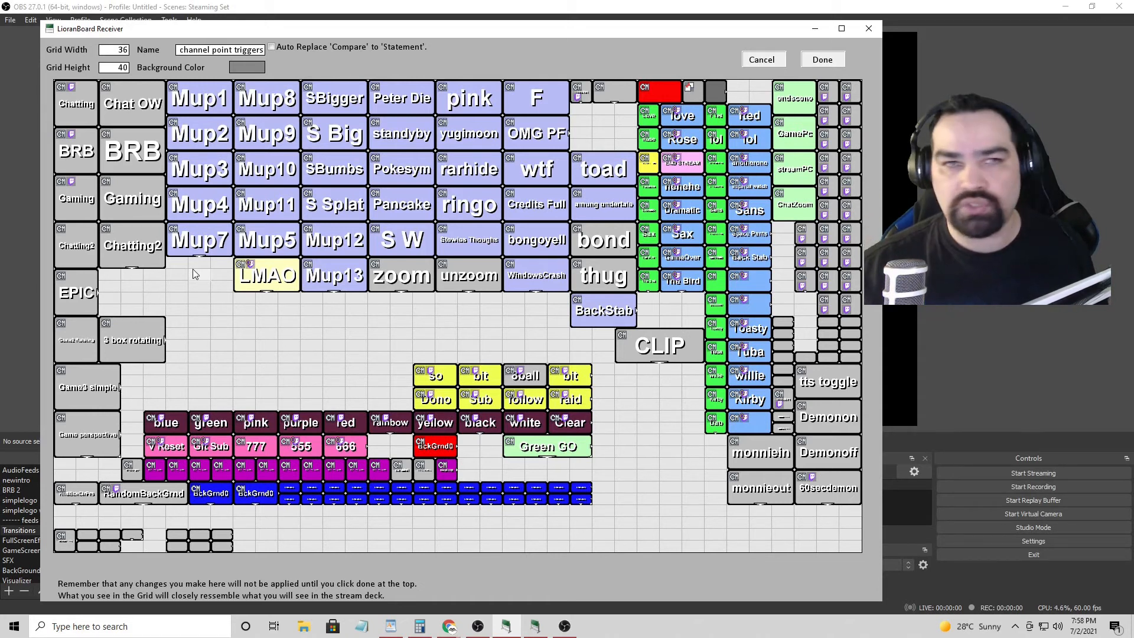
- Open the Chat OW button's commands and examine its source, filter and scene-switch actions with their delays
{"action": "right_click", "coordinate": [153, 102]}
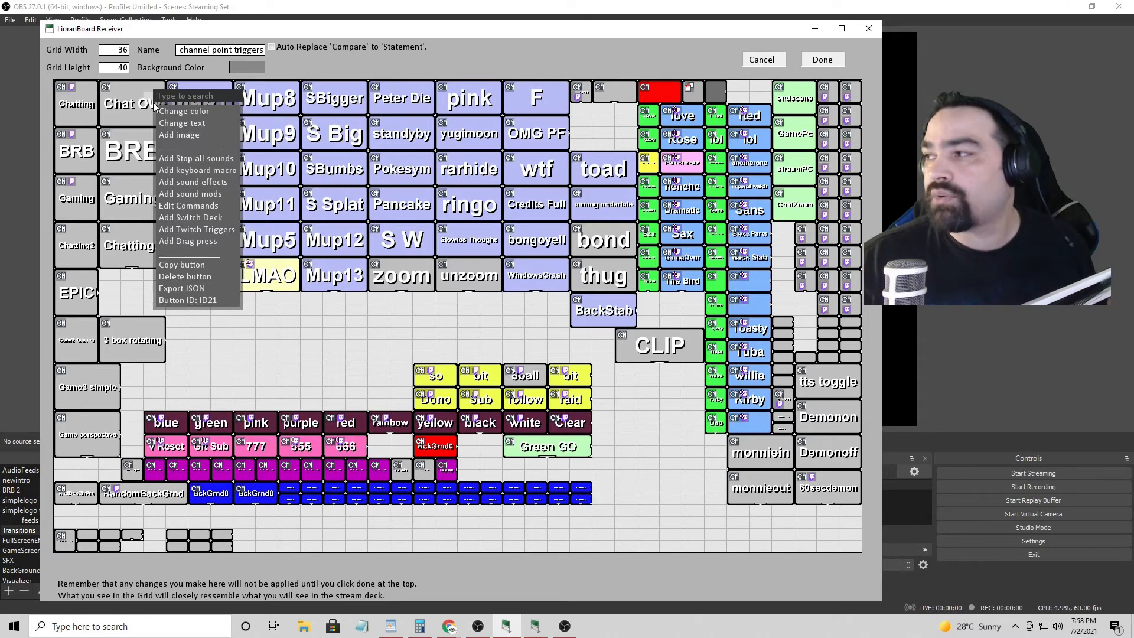
{"action": "left_click", "coordinate": [213, 207]}
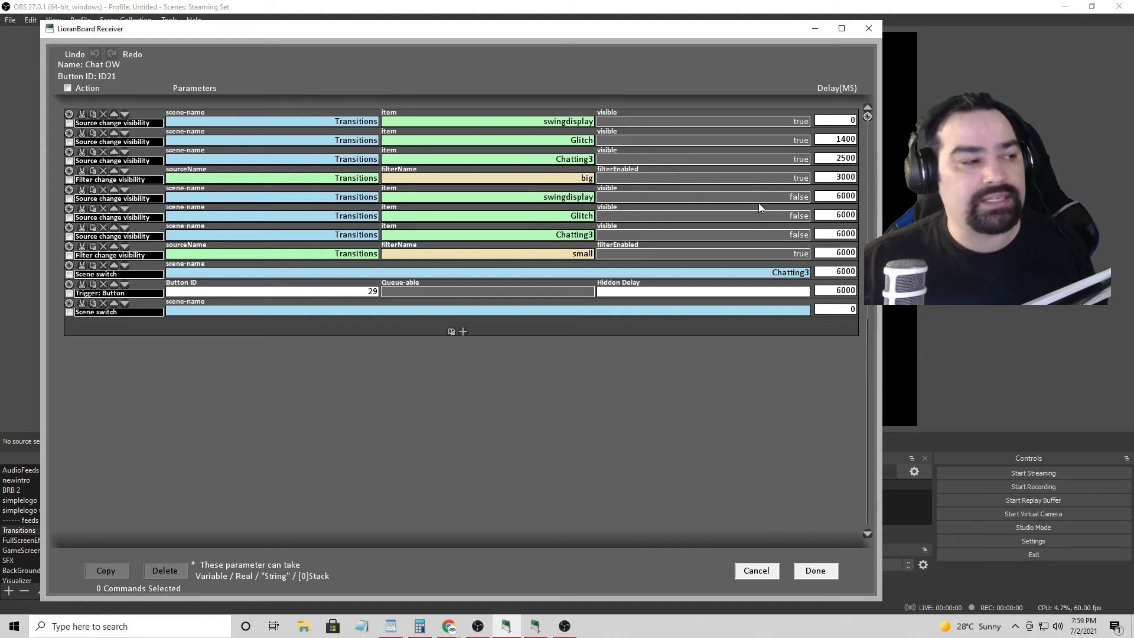
{"action": "mouse_move", "coordinate": [758, 214]}
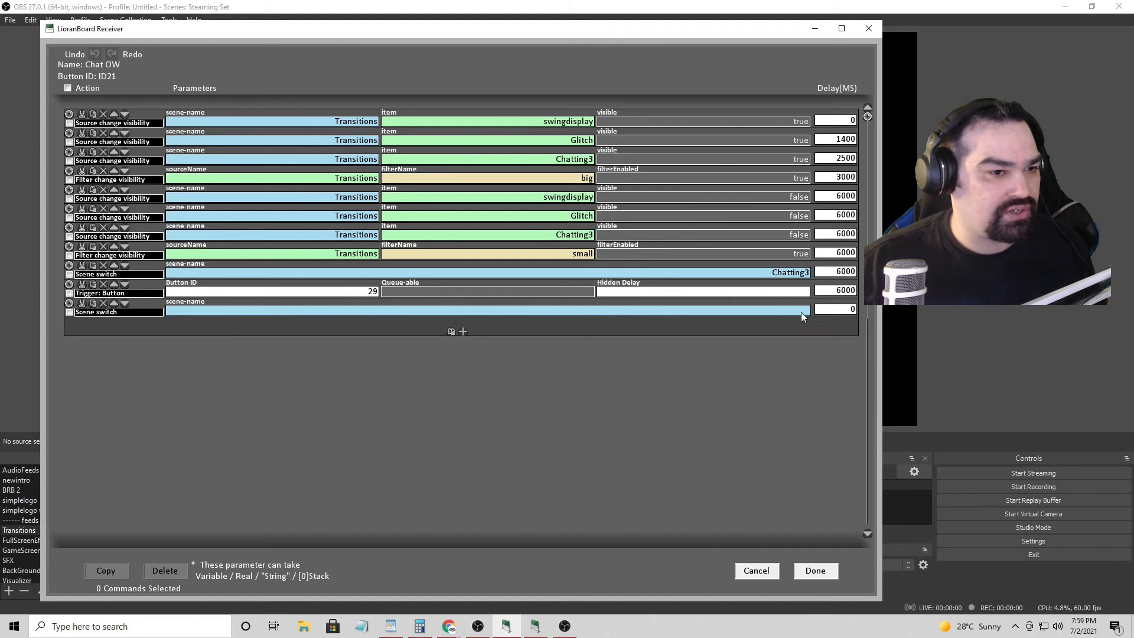
- Delete the empty scene switch command at the end of the Chat OW button's command list and save the commands
{"action": "left_click", "coordinate": [103, 304]}
{"action": "left_click", "coordinate": [831, 570]}
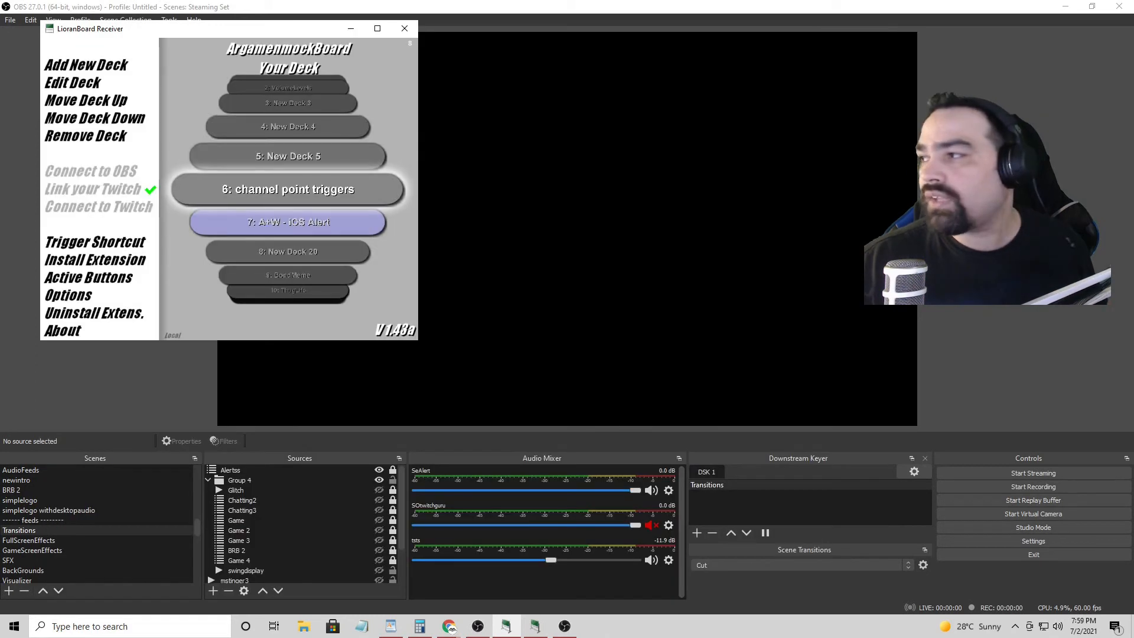
- Bring the LioranBoard Stream Deck window into view, then restart LioranBoard Receiver from its program folder and minimize it
{"action": "left_click_drag", "start_coordinate": [1133, 79], "coordinate": [312, 87]}
{"action": "left_click", "coordinate": [407, 34]}
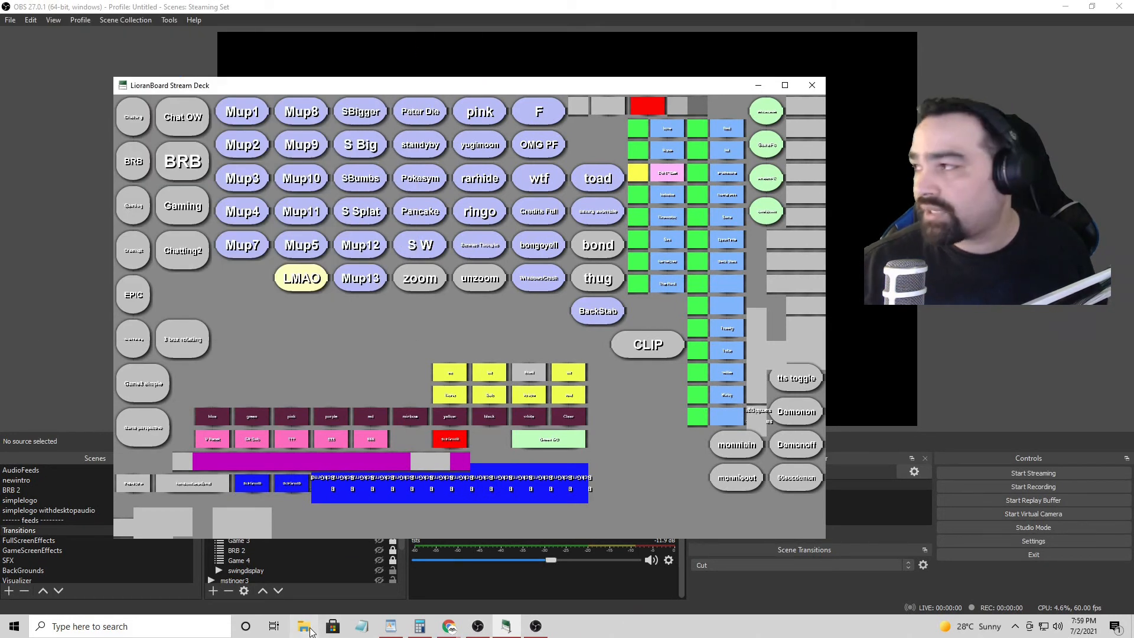
{"action": "left_click", "coordinate": [307, 627]}
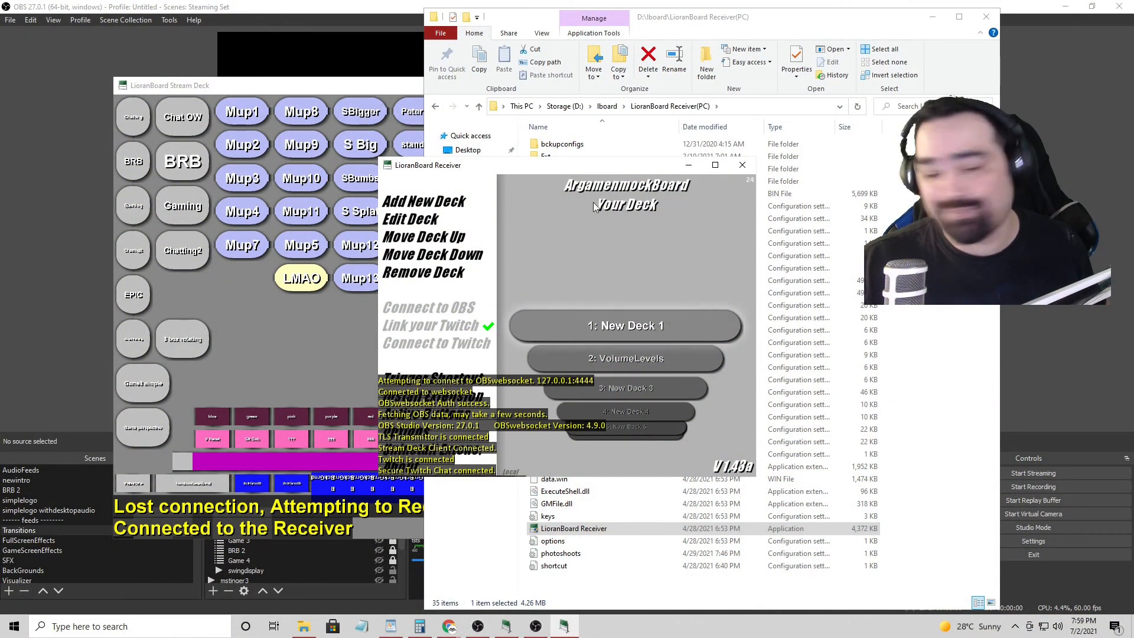
{"action": "left_click", "coordinate": [985, 17]}
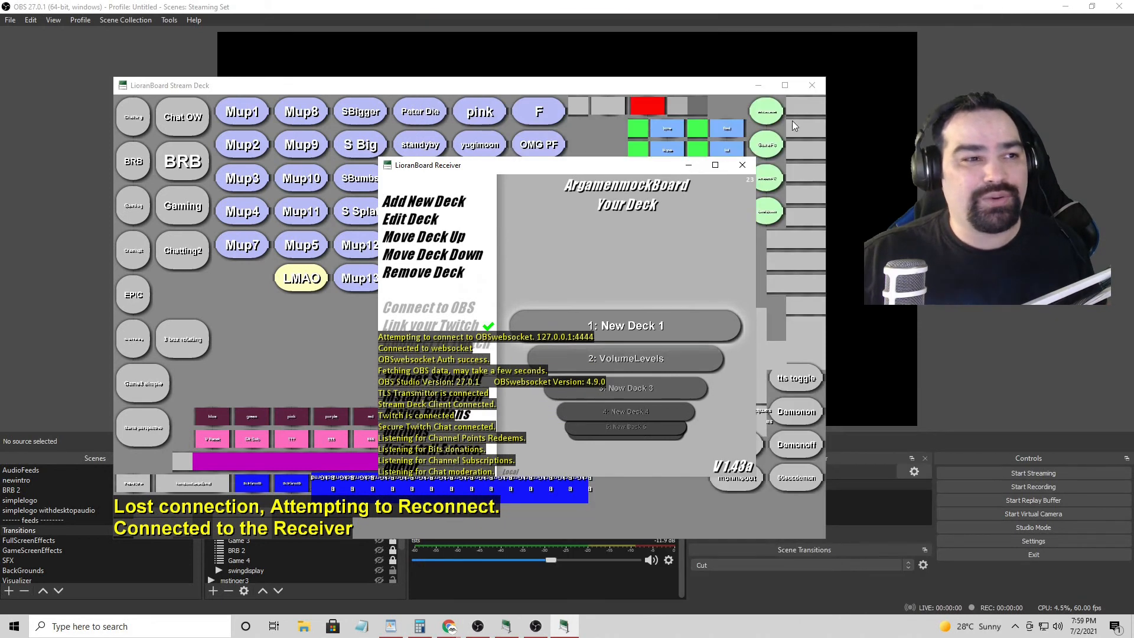
{"action": "left_click", "coordinate": [685, 166]}
- Narrow the Stream Deck window, run the Chat OW button to test the transition, and move the deck clear of the OBS preview
{"action": "left_click_drag", "start_coordinate": [440, 87], "coordinate": [372, 79]}
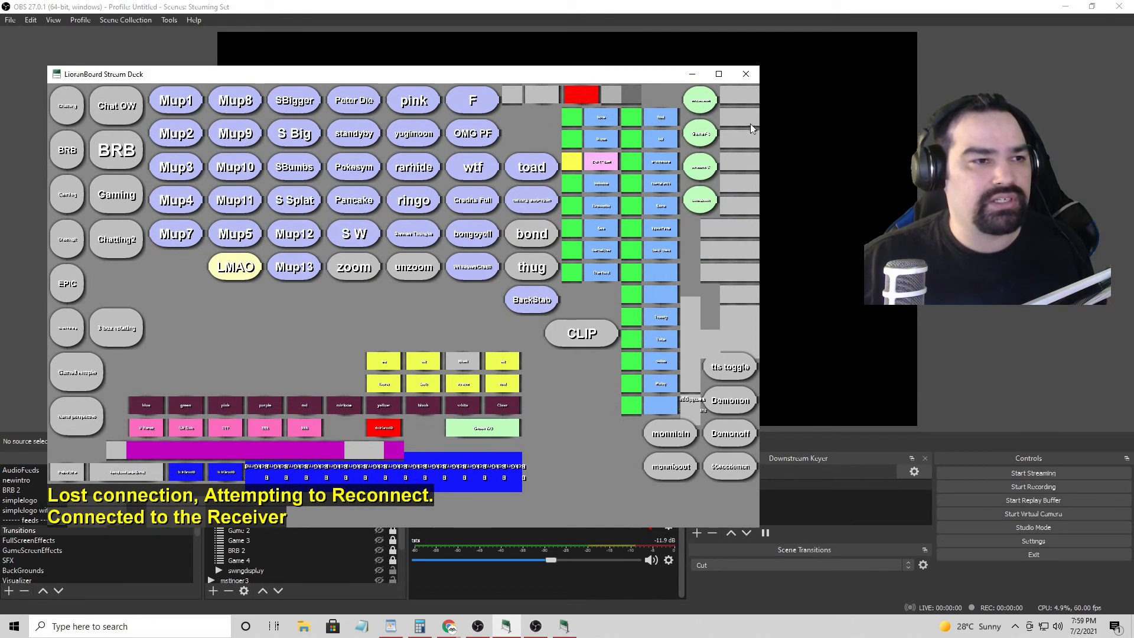
{"action": "left_click_drag", "start_coordinate": [760, 131], "coordinate": [511, 131]}
{"action": "left_click_drag", "start_coordinate": [283, 78], "coordinate": [245, 55]}
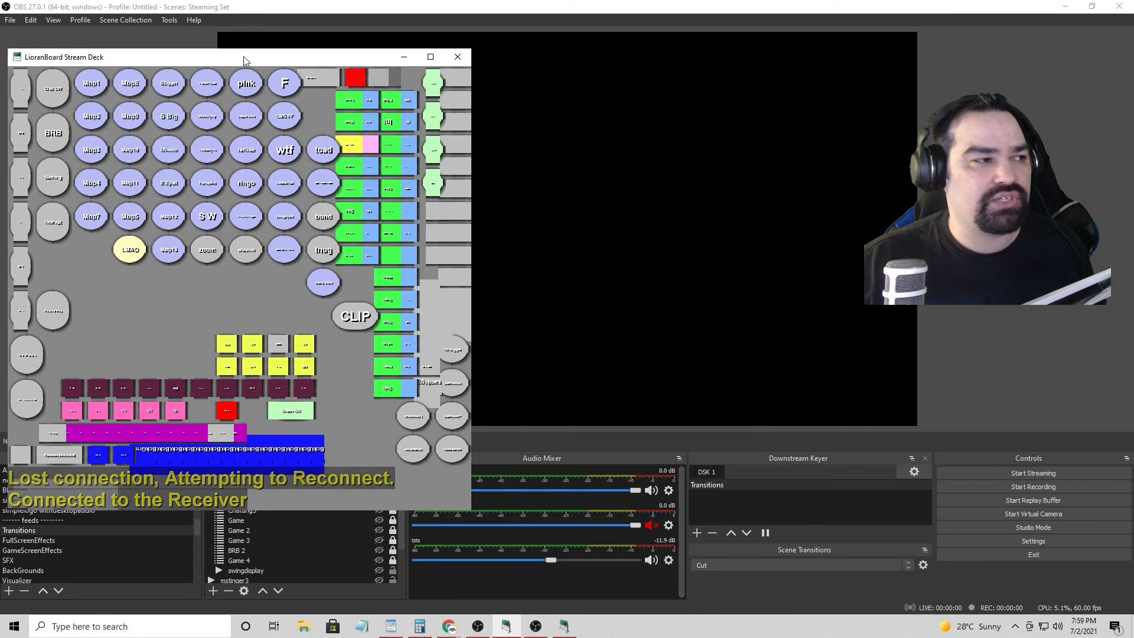
{"action": "left_click", "coordinate": [56, 90]}
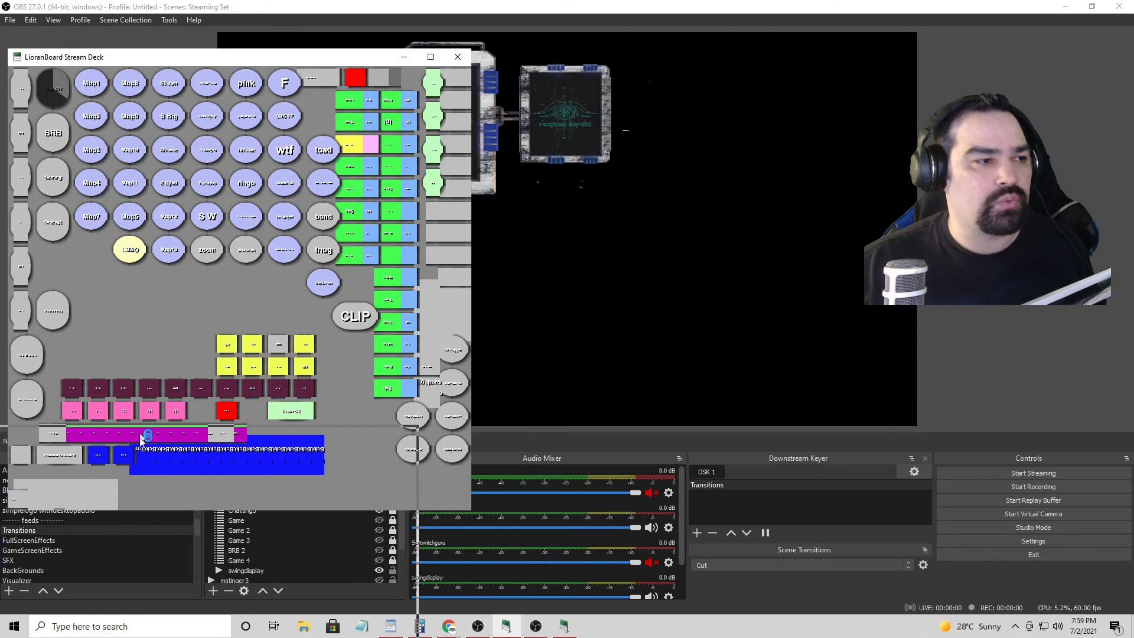
{"action": "left_click_drag", "start_coordinate": [194, 61], "coordinate": [140, 487]}
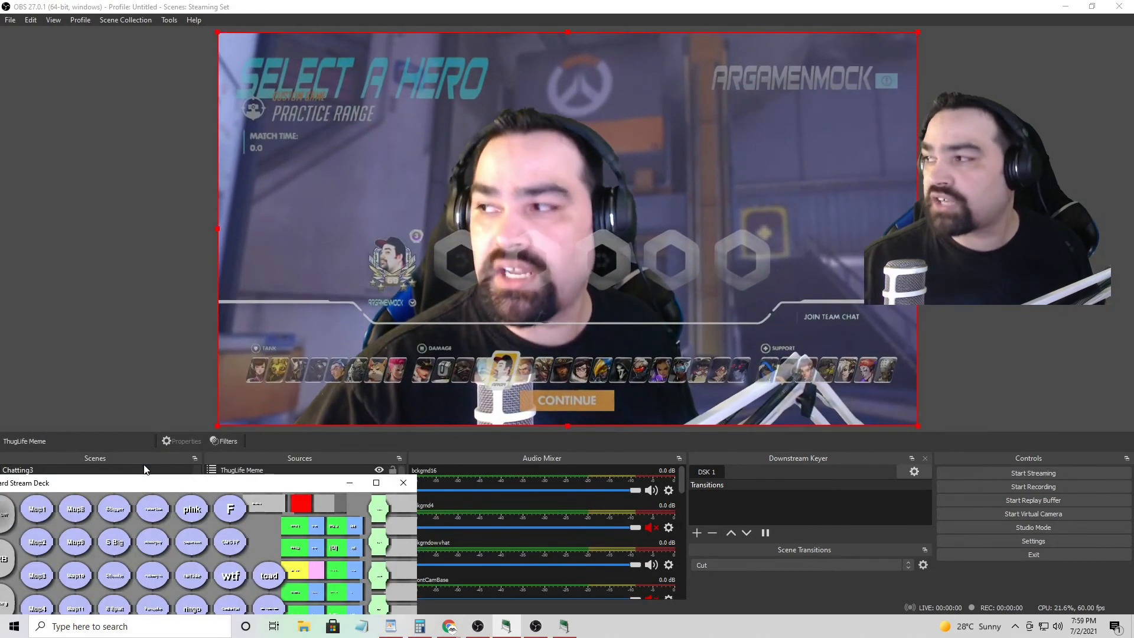
- Bring the Stream Deck window back and widen it, trigger the Chatting2 button, and minimize the deck to reveal the OBS preview
{"action": "left_click_drag", "start_coordinate": [180, 488], "coordinate": [225, 110]}
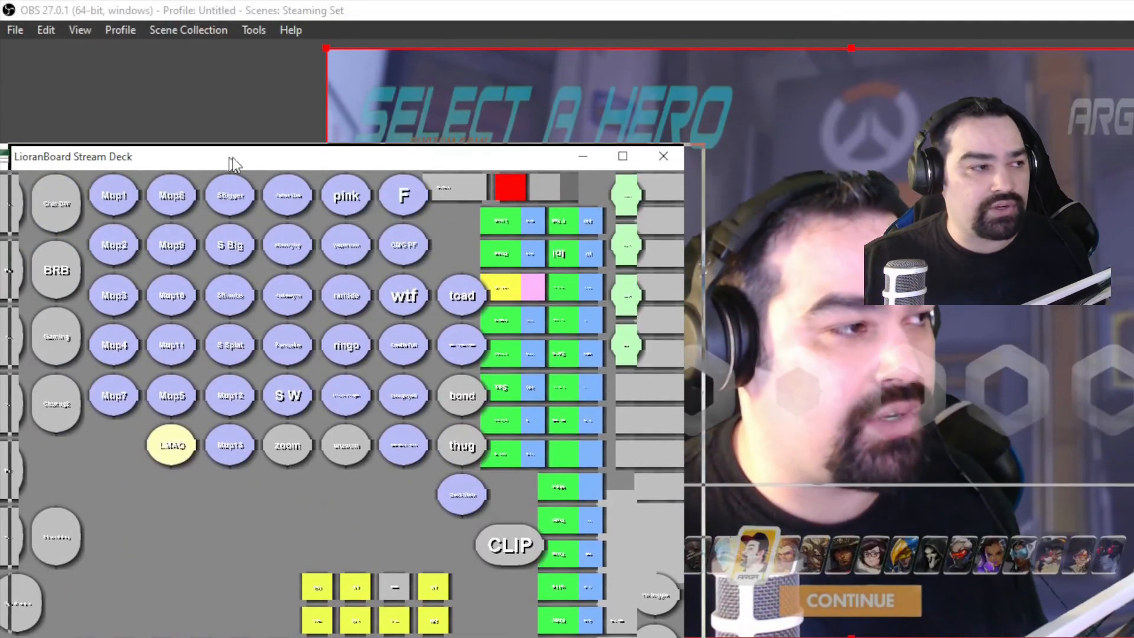
{"action": "mouse_move", "coordinate": [232, 164]}
{"action": "left_mouse_down"}
{"action": "mouse_move", "coordinate": [328, 156]}
{"action": "mouse_move", "coordinate": [212, 159]}
{"action": "left_mouse_up"}
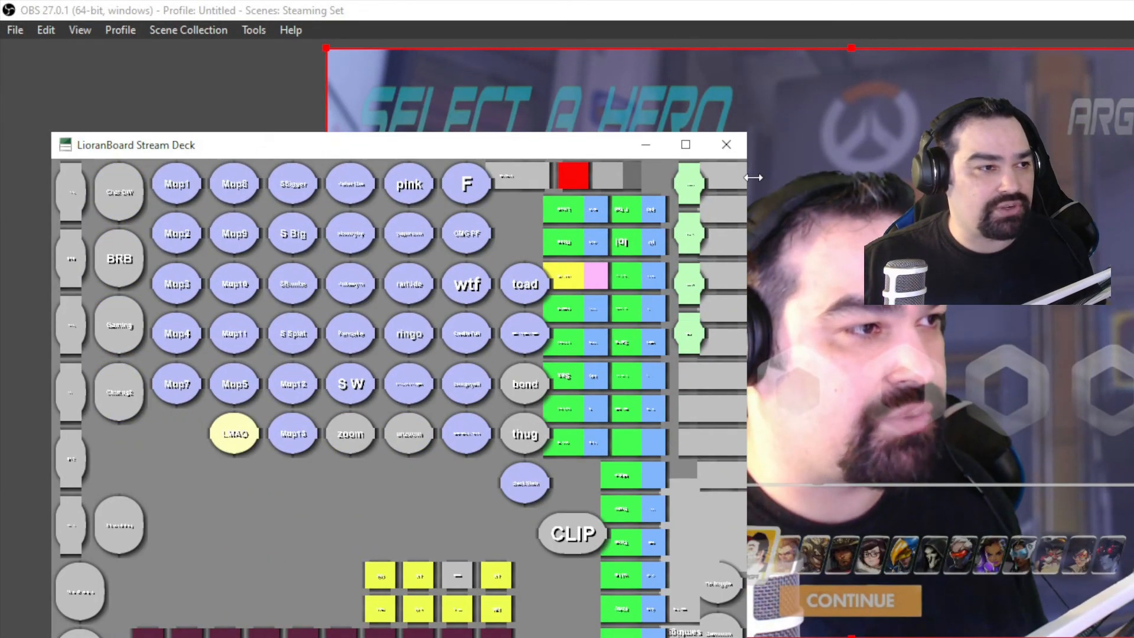
{"action": "left_click_drag", "start_coordinate": [747, 177], "coordinate": [847, 177]}
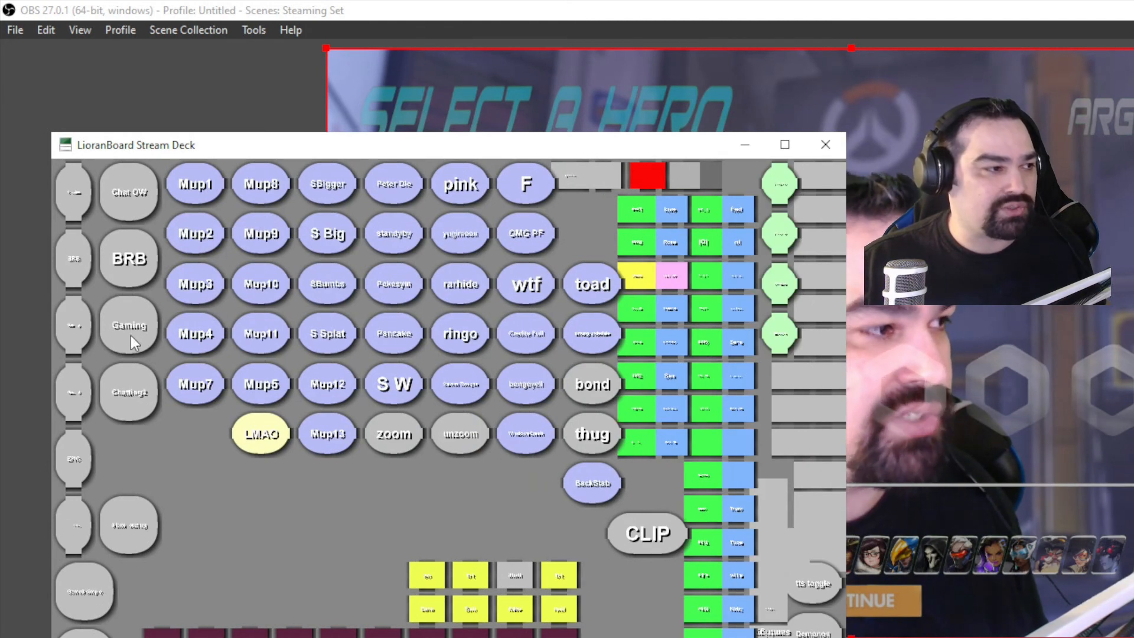
{"action": "left_click", "coordinate": [144, 383]}
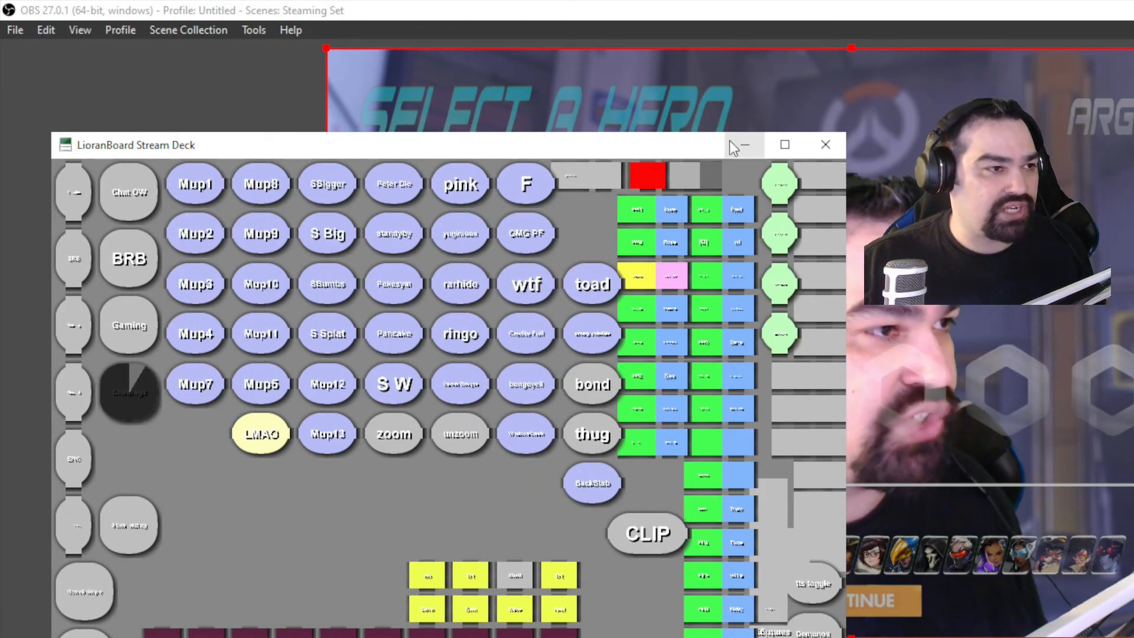
{"action": "left_click", "coordinate": [730, 144]}
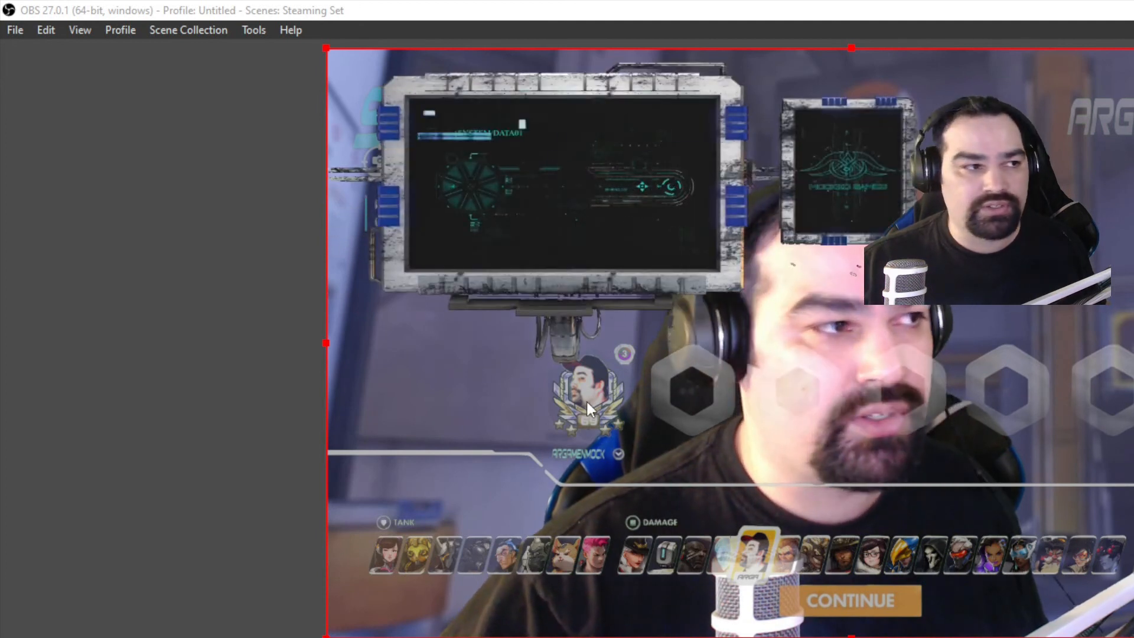